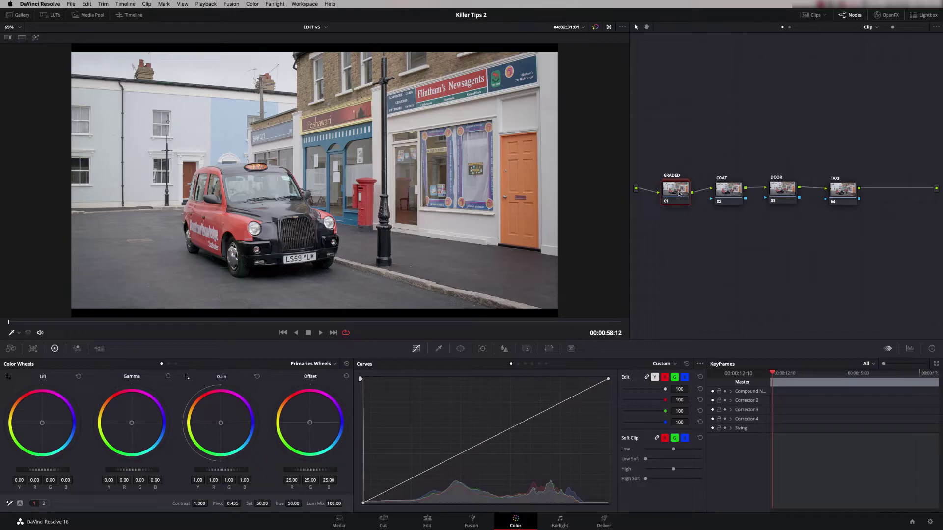
# Compare the shot with the GRADED node disabled and enabled, and play and scrub through the clip to examine the coat, door and taxi.
pyautogui.press('super+d')
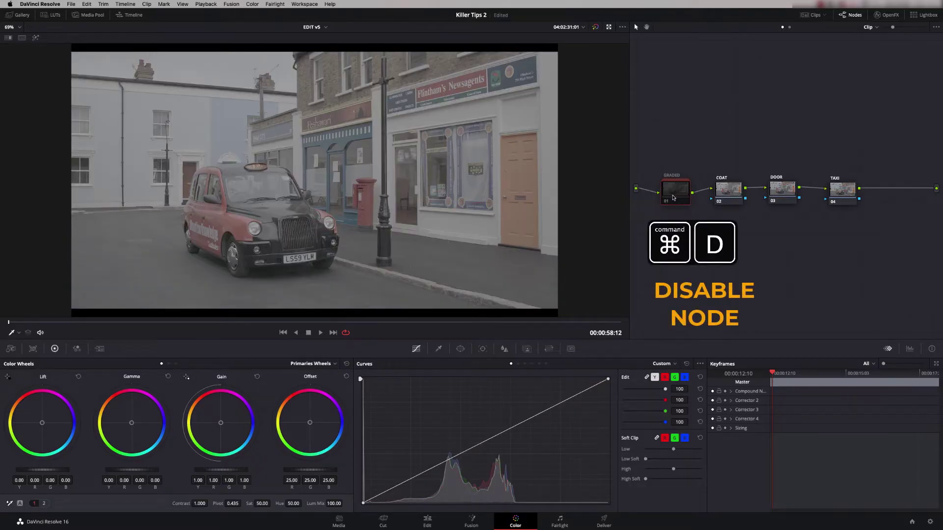
pyautogui.press('super+d')
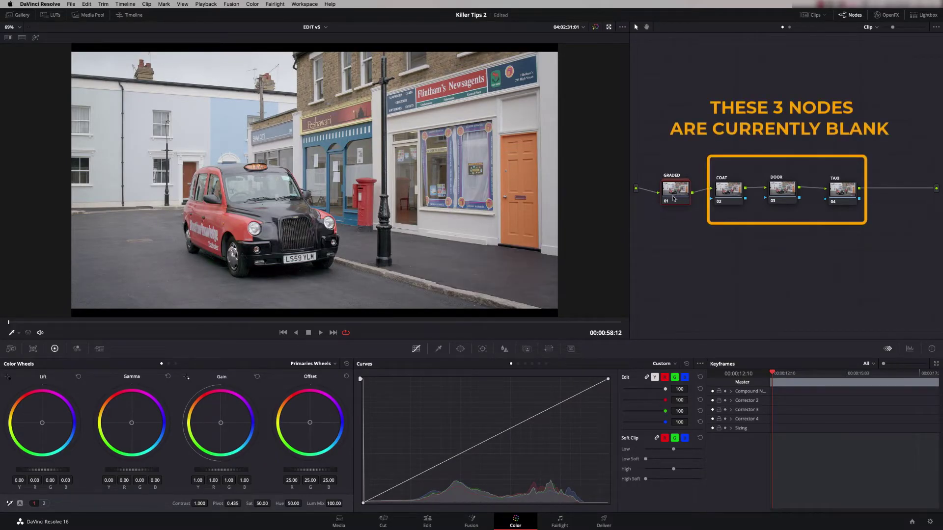
pyautogui.click(320, 333)
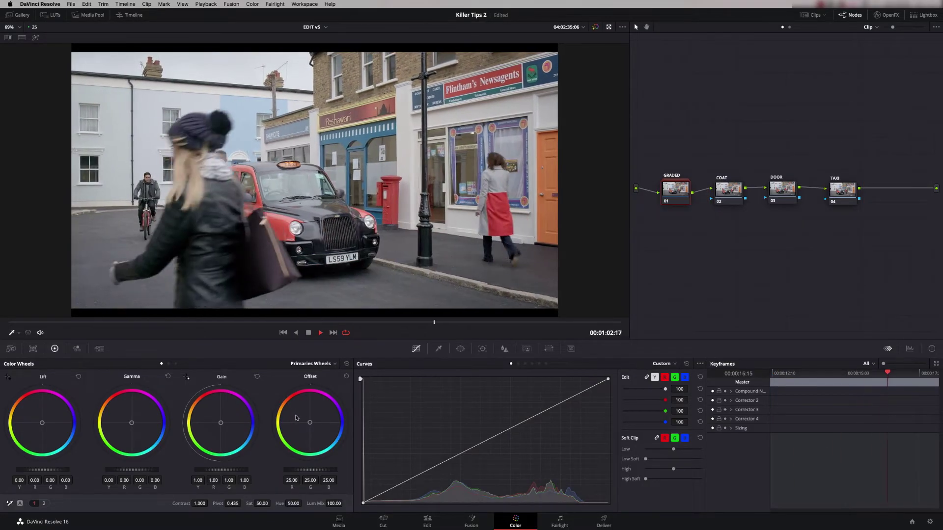
pyautogui.moveTo(453, 322)
pyautogui.mouseDown()
pyautogui.moveTo(239, 322)
pyautogui.moveTo(206, 349)
pyautogui.moveTo(172, 348)
pyautogui.mouseUp()
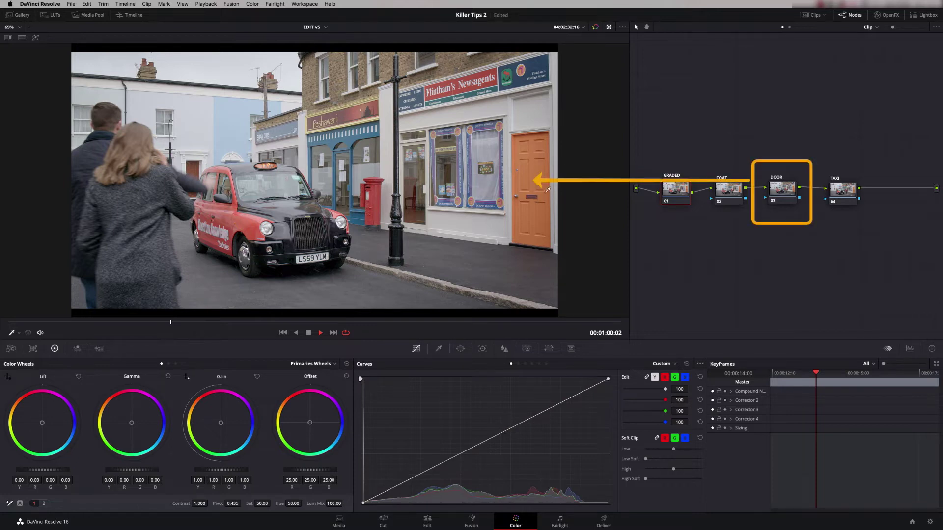
pyautogui.moveTo(254, 322); pyautogui.dragTo(194, 317)
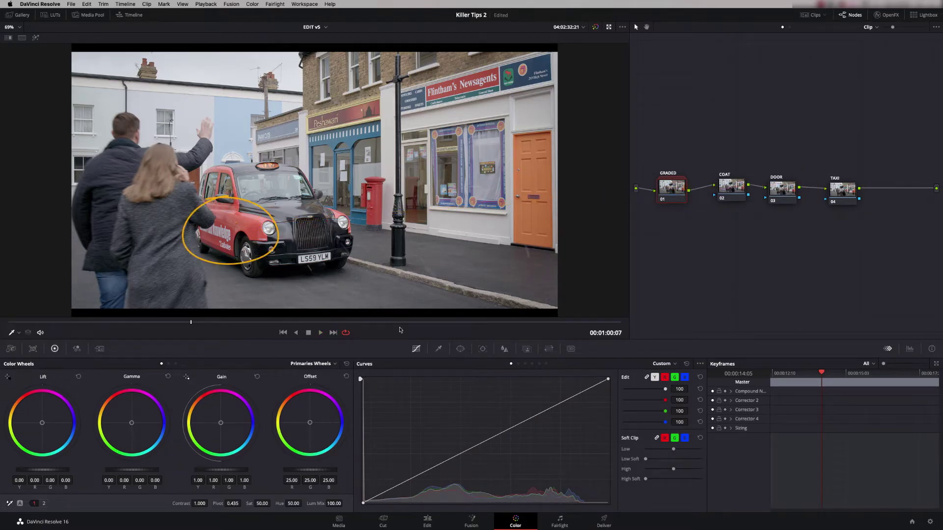
# At 00:01:01:24, sample the woman's red coat with the HSL qualifier on the COAT node.
pyautogui.moveTo(192, 322); pyautogui.dragTo(360, 342)
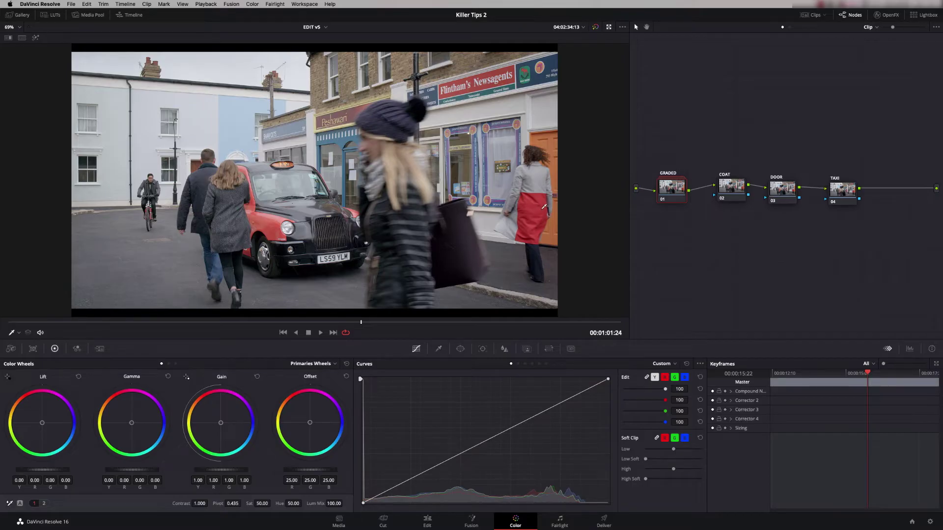
pyautogui.click(732, 187)
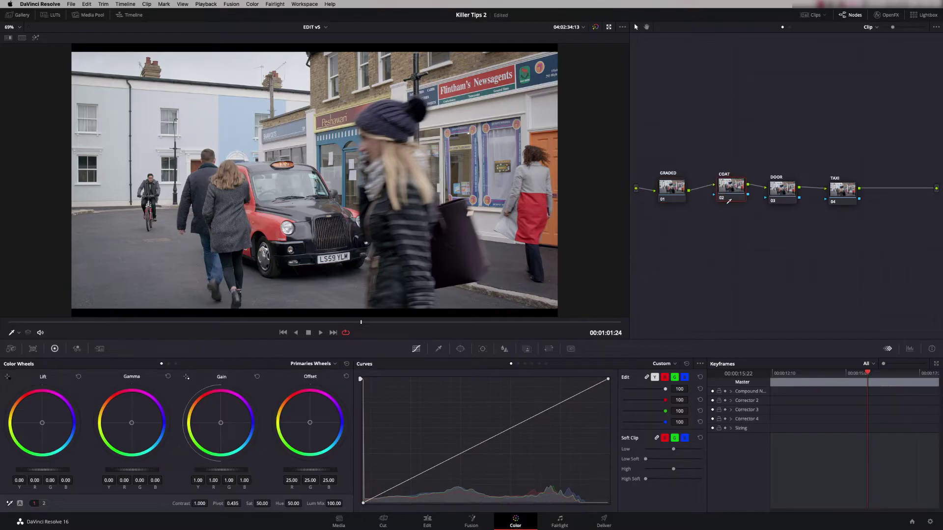
pyautogui.click(439, 348)
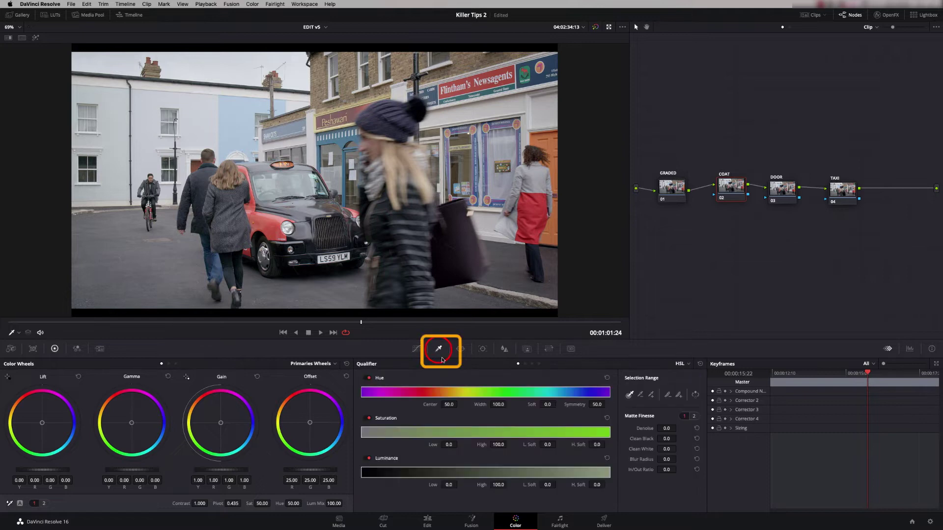
pyautogui.click(529, 201)
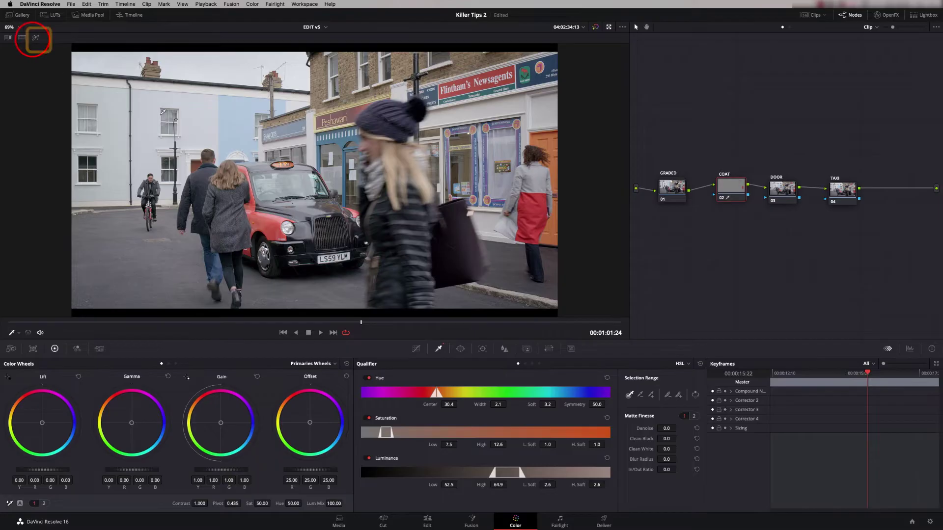
# Refine the coat key in highlight view with saturation low 4.6, luminance low 50.7, denoise 3.6, clean black 1.6 and clean white 1.3.
pyautogui.click(38, 37)
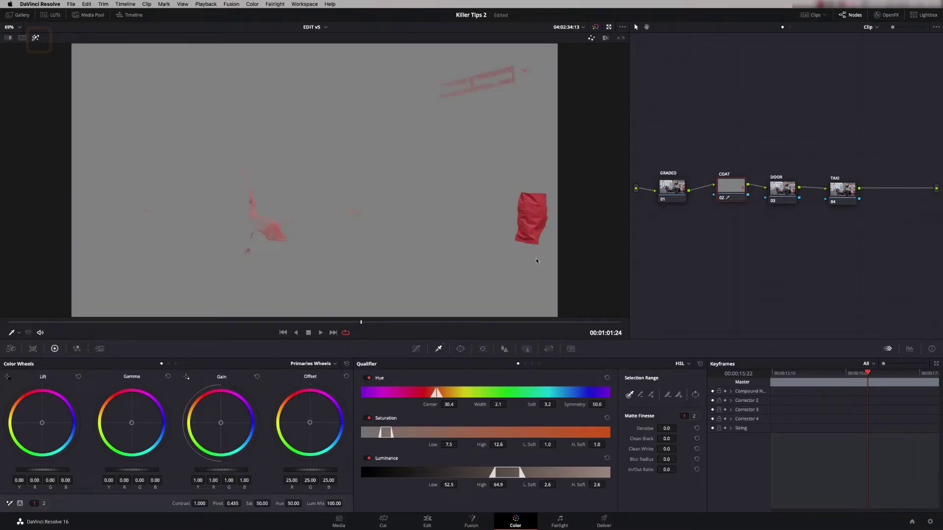
pyautogui.moveTo(449, 444)
pyautogui.mouseDown()
pyautogui.moveTo(441, 455)
pyautogui.moveTo(442, 443)
pyautogui.mouseUp()
pyautogui.moveTo(449, 484); pyautogui.dragTo(460, 485)
pyautogui.moveTo(667, 428)
pyautogui.mouseDown()
pyautogui.moveTo(678, 428)
pyautogui.moveTo(674, 448)
pyautogui.moveTo(668, 428)
pyautogui.mouseUp()
pyautogui.click(35, 38)
# Recolour the keyed coat with hue 83.20 and saturation 35.20, and refine the key with hue center 30.9, hue width 4.2 and blur radius 4.2.
pyautogui.moveTo(293, 503)
pyautogui.mouseDown()
pyautogui.moveTo(304, 503)
pyautogui.moveTo(256, 503)
pyautogui.mouseUp()
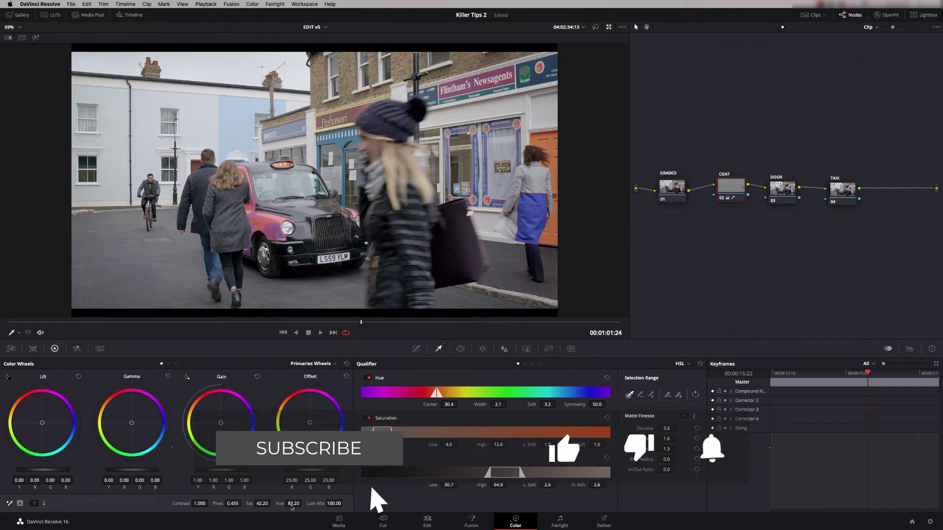
pyautogui.moveTo(261, 503); pyautogui.dragTo(275, 502)
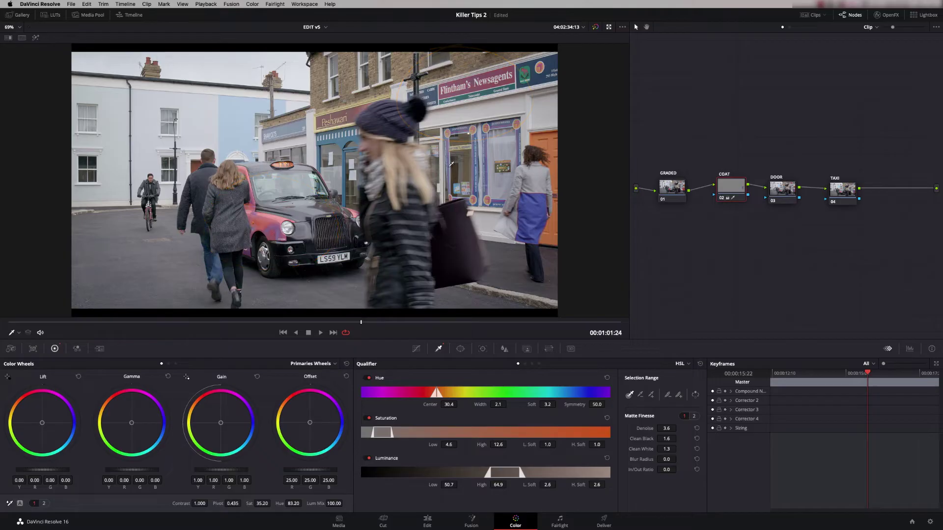
pyautogui.moveTo(360, 323); pyautogui.dragTo(398, 322)
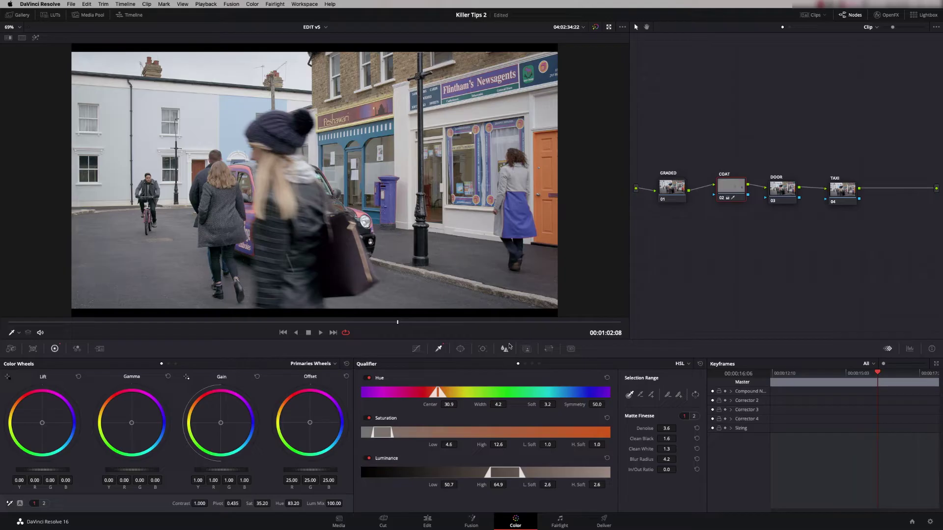
# Draw a closed curve window around the woman's coat at 00:01:02:08 and set the node's saturation to 30.20.
pyautogui.click(461, 349)
pyautogui.click(370, 460)
pyautogui.click(500, 187)
pyautogui.click(519, 187)
pyautogui.click(530, 189)
pyautogui.click(534, 208)
pyautogui.click(543, 225)
pyautogui.click(547, 242)
pyautogui.click(529, 248)
pyautogui.click(501, 249)
pyautogui.click(491, 243)
pyautogui.click(494, 218)
pyautogui.click(495, 204)
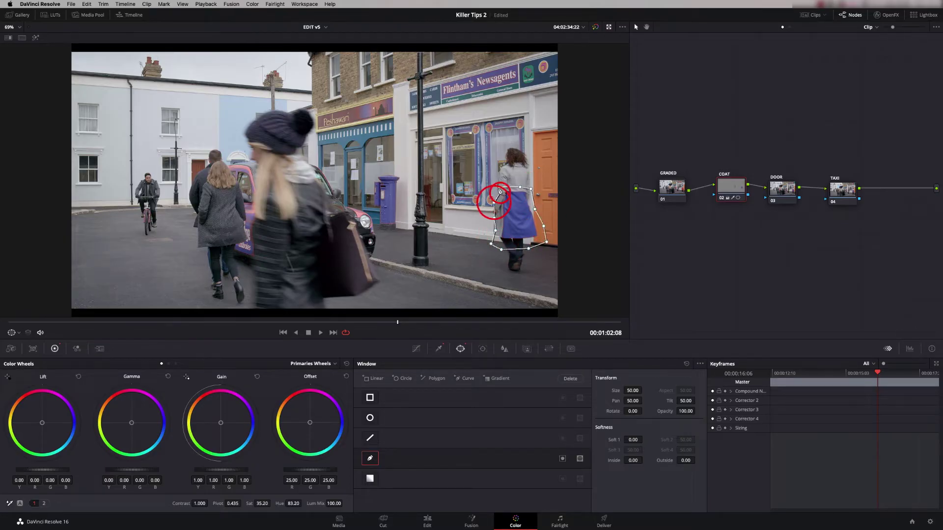
pyautogui.click(499, 187)
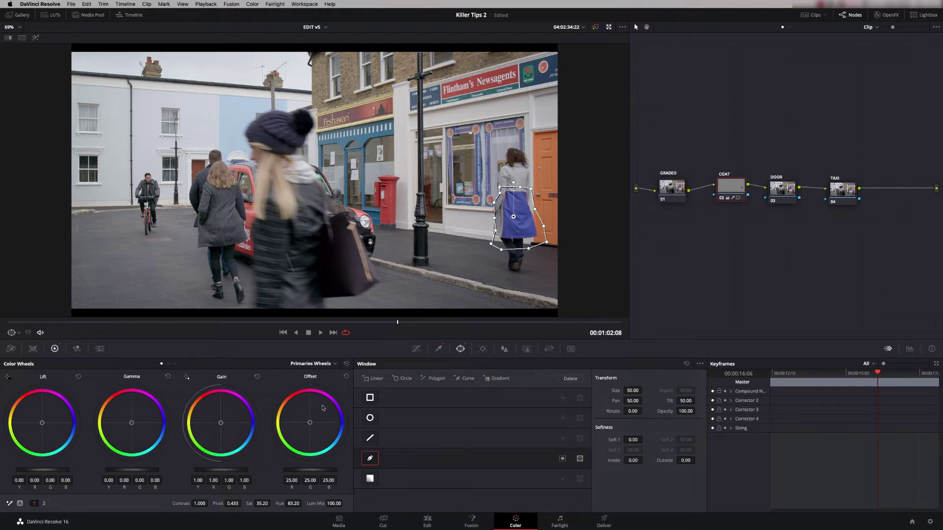
pyautogui.moveTo(262, 503); pyautogui.dragTo(236, 503)
# Track the coat's curve window forward from 00:01:02:07 to the clip's end with pan, tilt, zoom, rotate and perspective 3D.
pyautogui.moveTo(399, 323)
pyautogui.mouseDown()
pyautogui.moveTo(476, 322)
pyautogui.moveTo(385, 322)
pyautogui.moveTo(393, 324)
pyautogui.mouseUp()
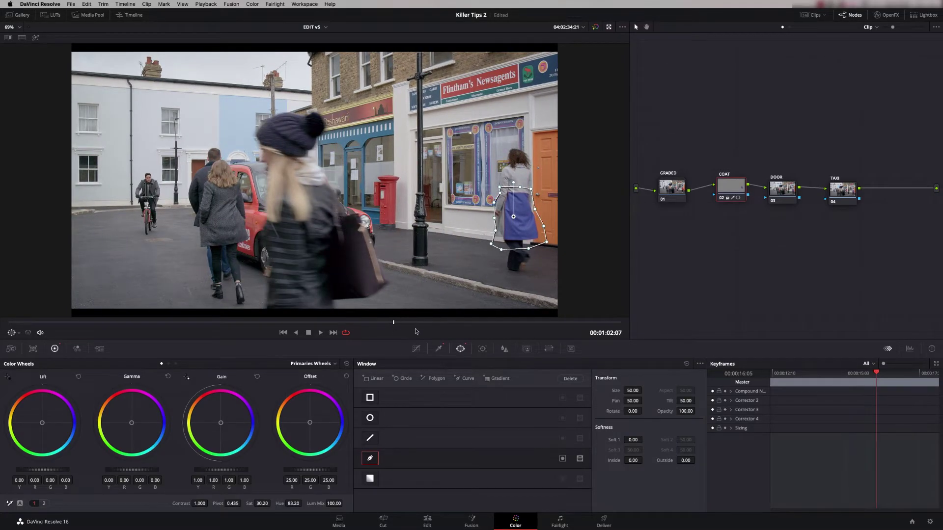
pyautogui.click(482, 349)
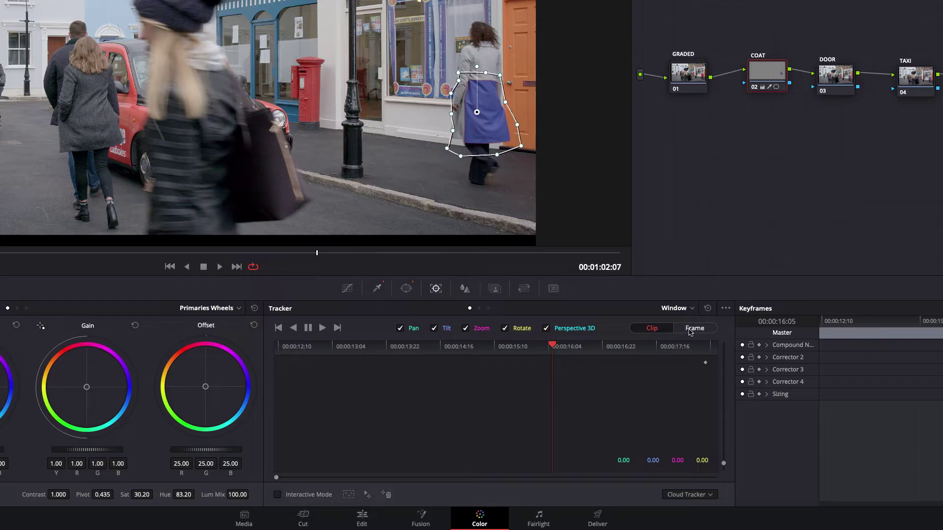
pyautogui.click(684, 309)
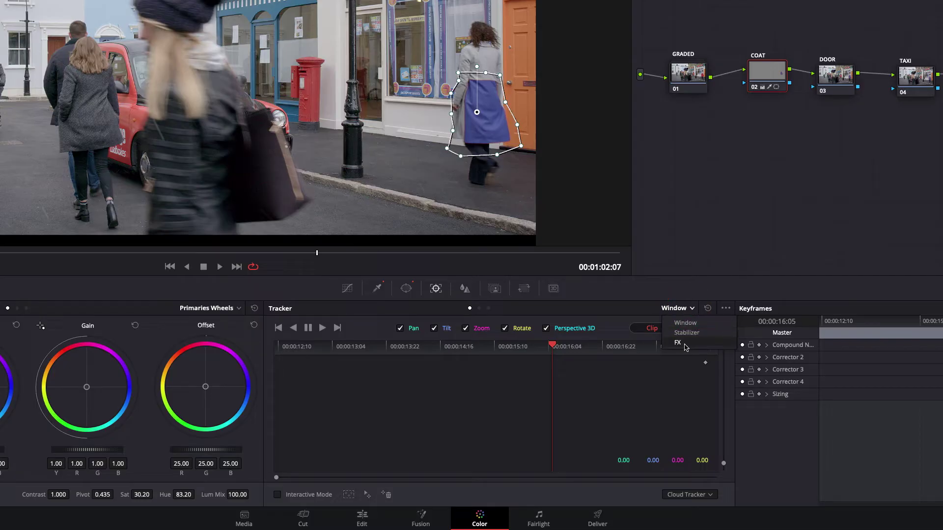
pyautogui.click(697, 326)
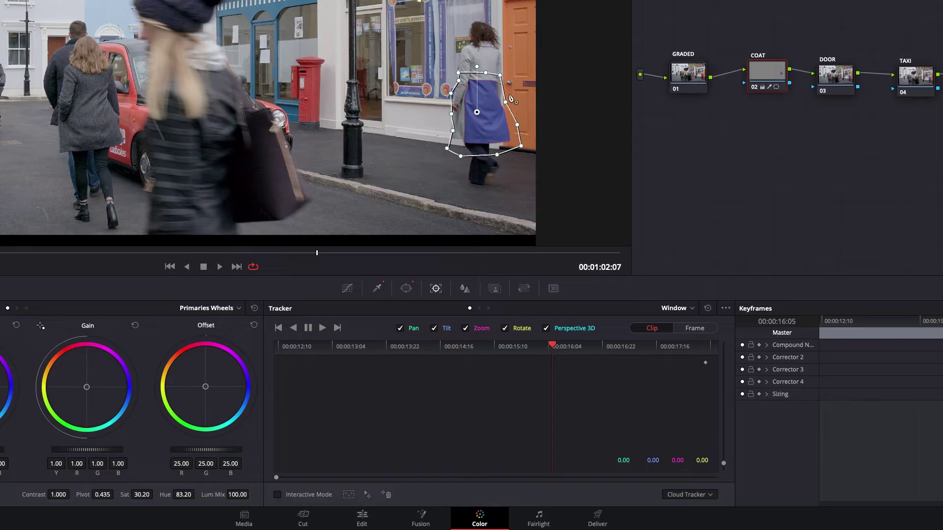
pyautogui.click(406, 290)
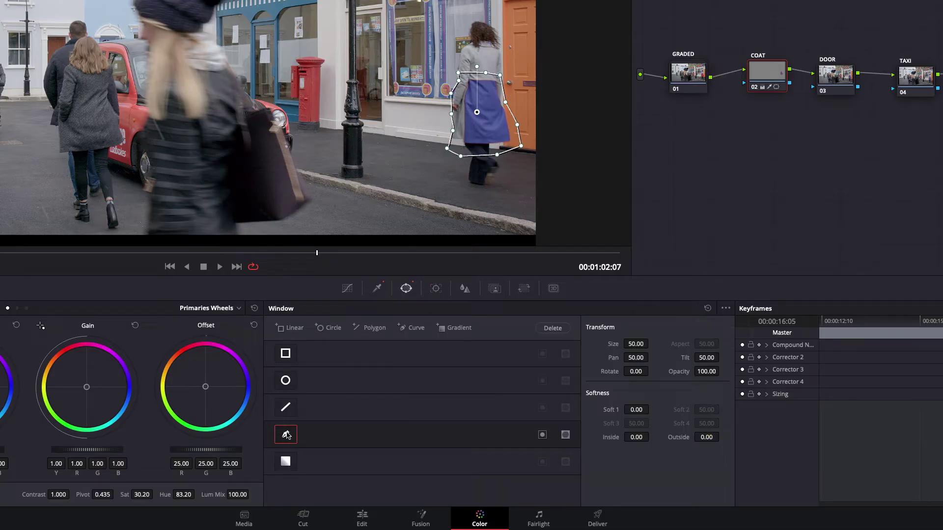
pyautogui.click(436, 288)
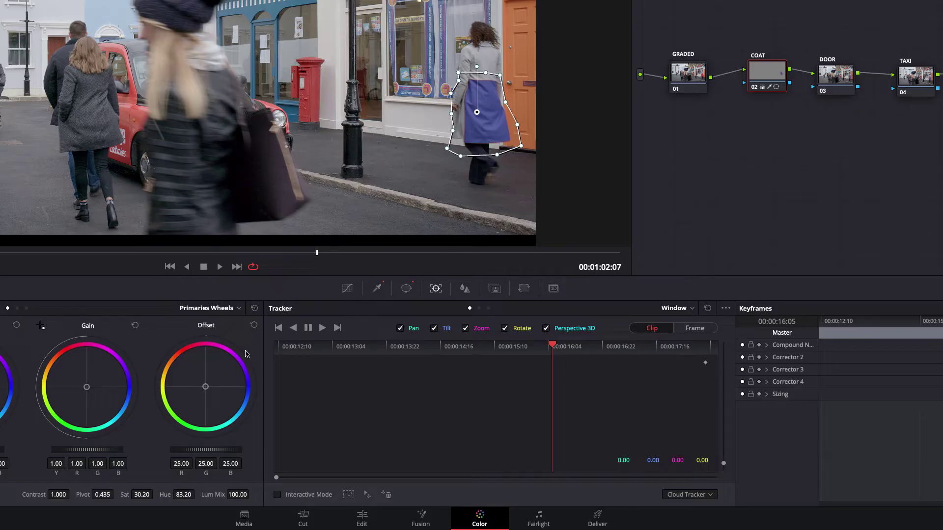
pyautogui.click(322, 327)
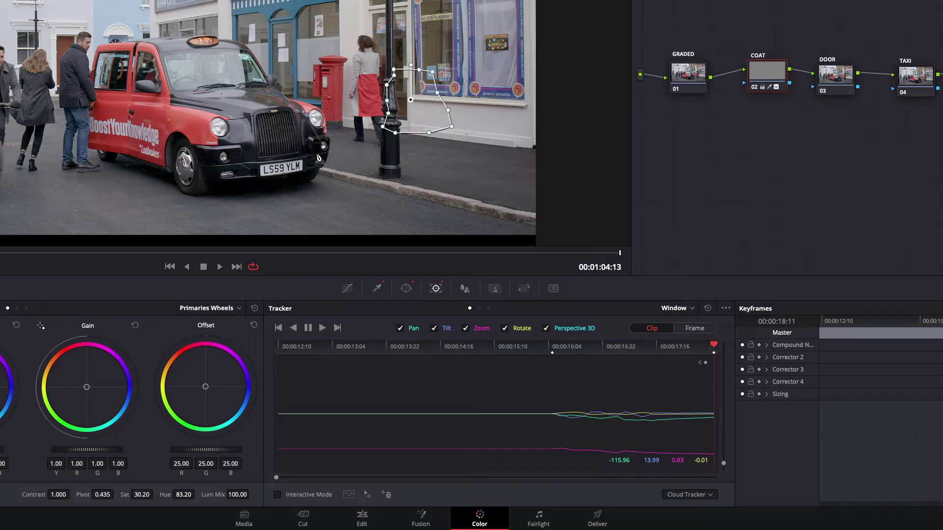
# Set the tracker to Frame mode and nudge the window over the coat at 00:01:03:15 to add a keyframe.
pyautogui.moveTo(701, 347); pyautogui.dragTo(648, 357)
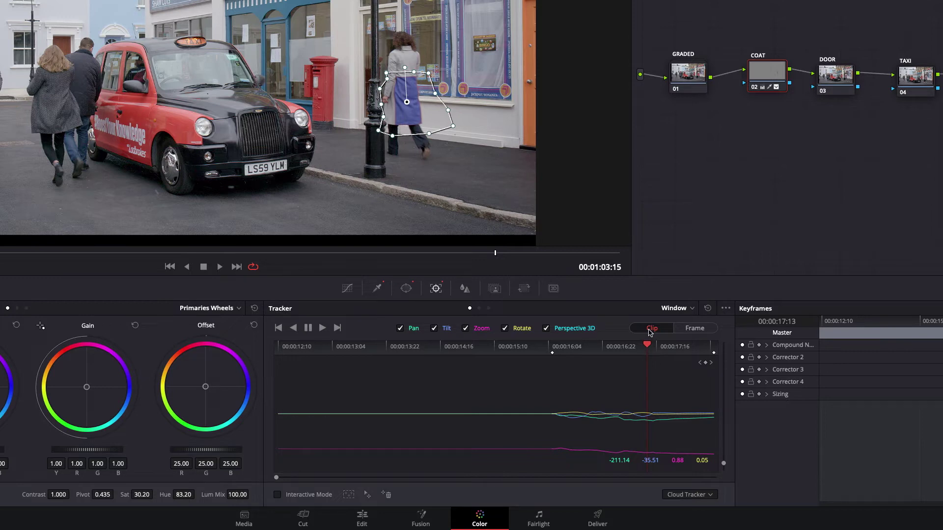
pyautogui.click(694, 329)
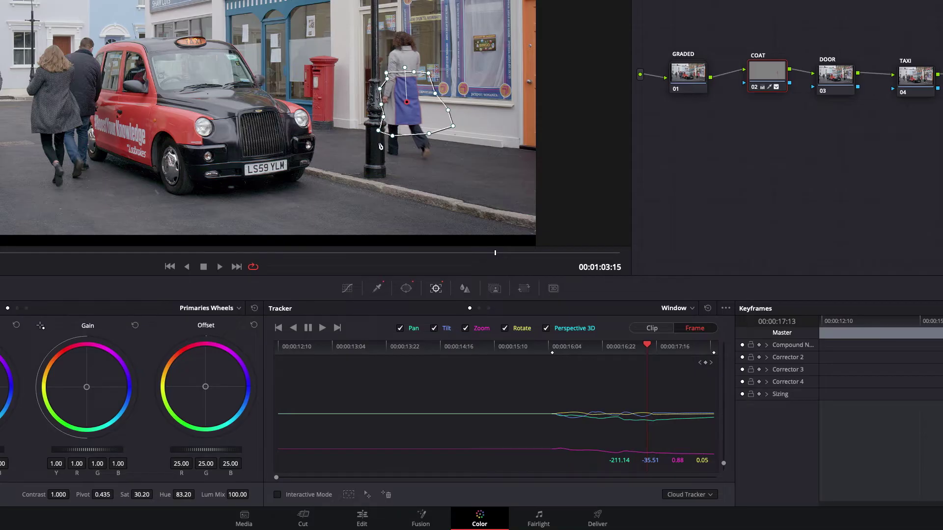
pyautogui.moveTo(407, 107); pyautogui.dragTo(408, 109)
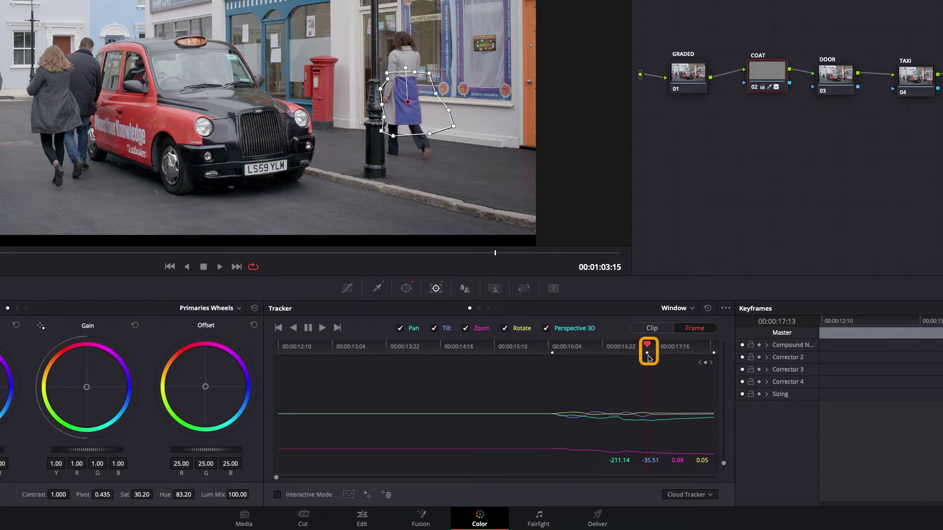
# At 00:01:04:12, move the drifted window back over the woman's coat to add another Frame mode keyframe.
pyautogui.moveTo(648, 357); pyautogui.dragTo(716, 351)
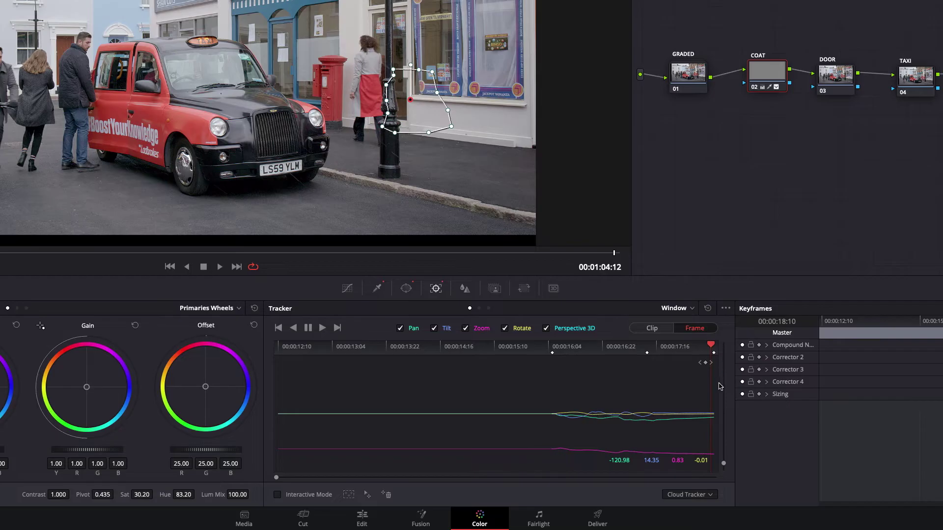
pyautogui.click(701, 328)
pyautogui.moveTo(405, 98); pyautogui.dragTo(381, 96)
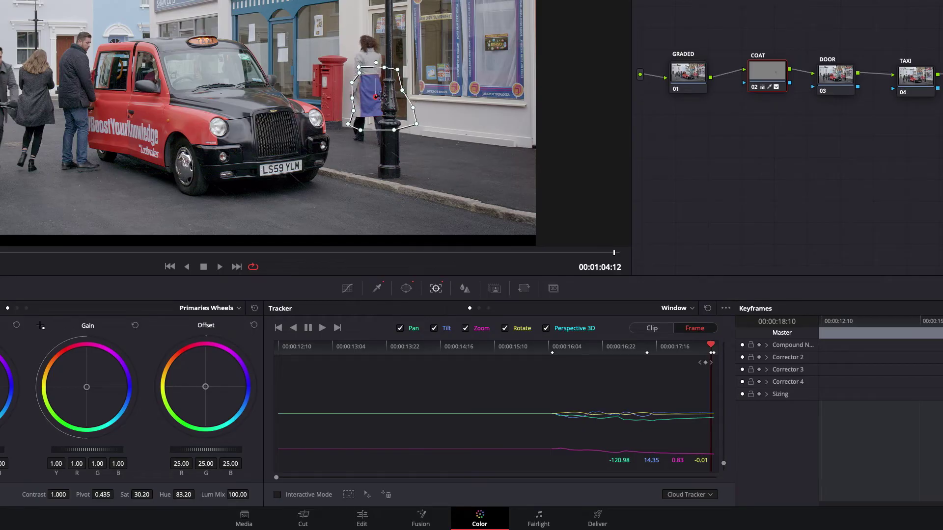
pyautogui.click(712, 352)
# Scrub and play between the two corrected keyframes to check how the window follows the coat.
pyautogui.click(655, 346)
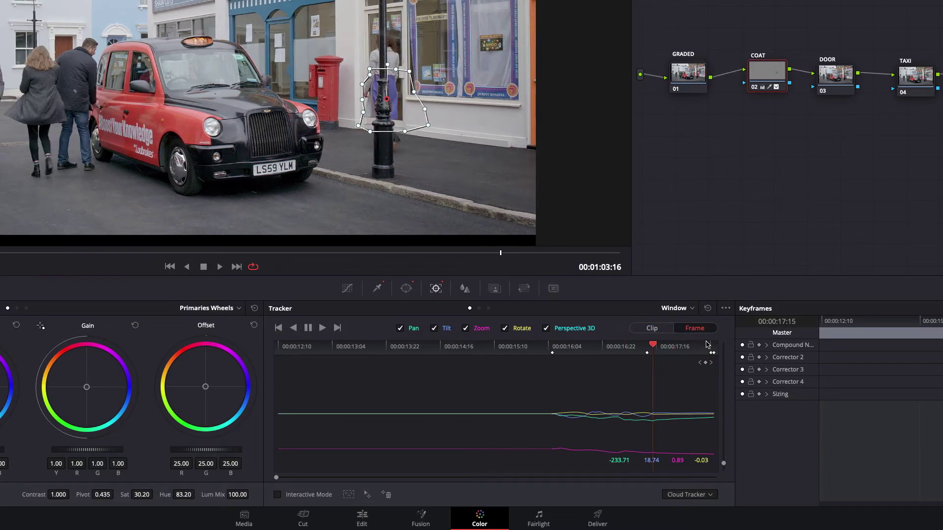
pyautogui.click(645, 353)
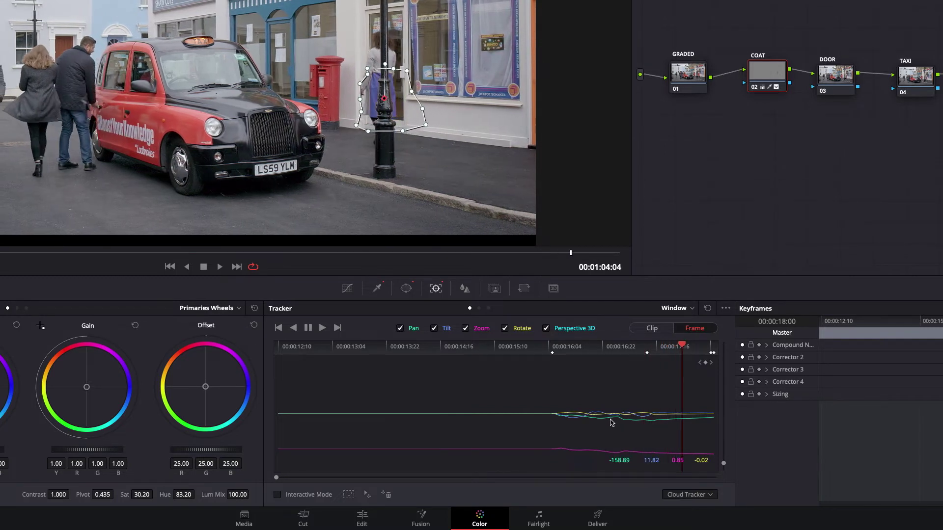
pyautogui.press('j')
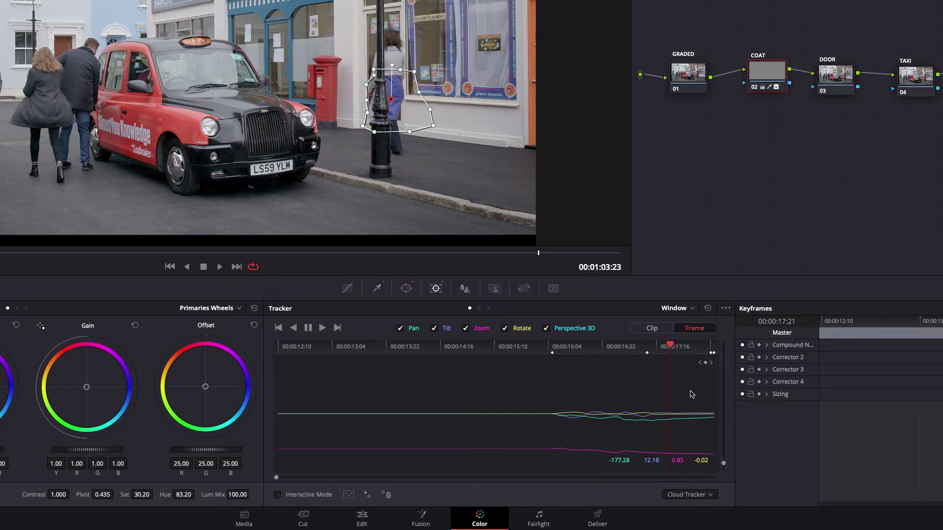
# Return to the first tracking keyframe at 00:01:02:07, check the untracked frames before it, and switch the tracker back to Clip mode.
pyautogui.click(558, 347)
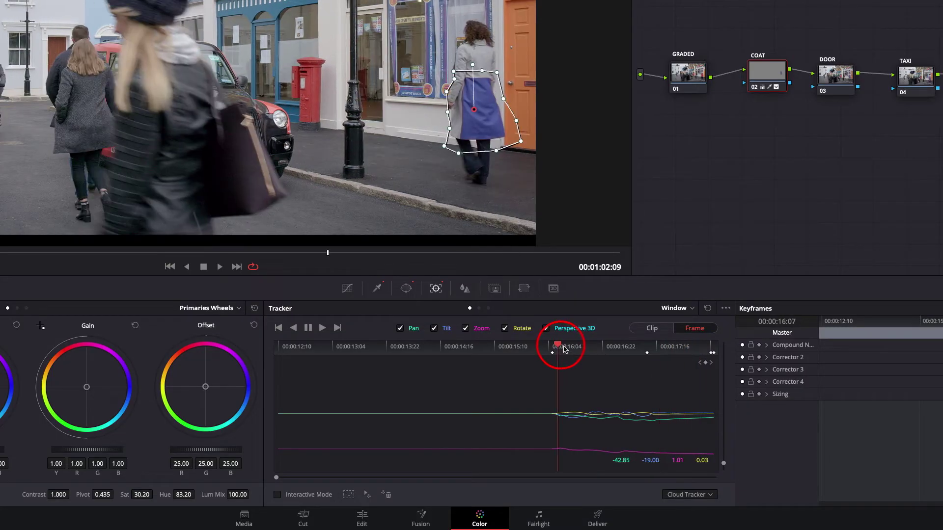
pyautogui.press('Left')
pyautogui.press('Left')
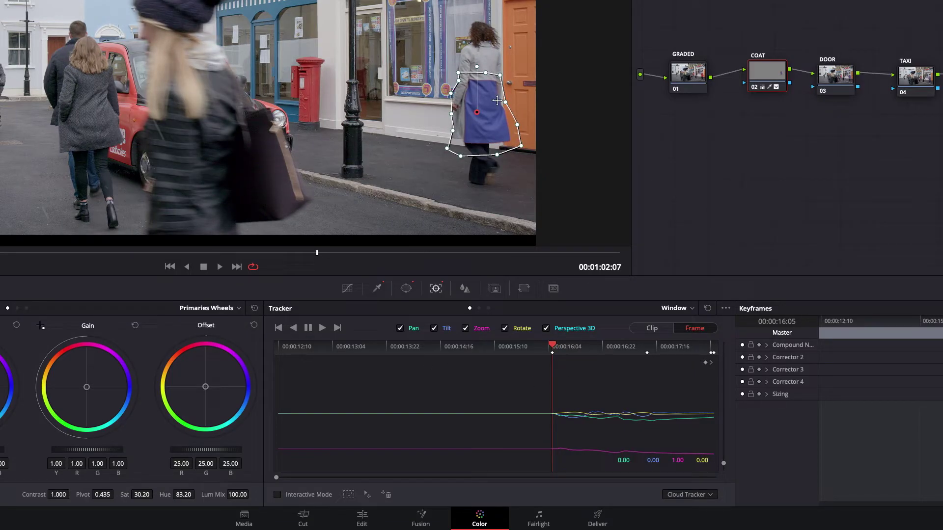
pyautogui.press('j')
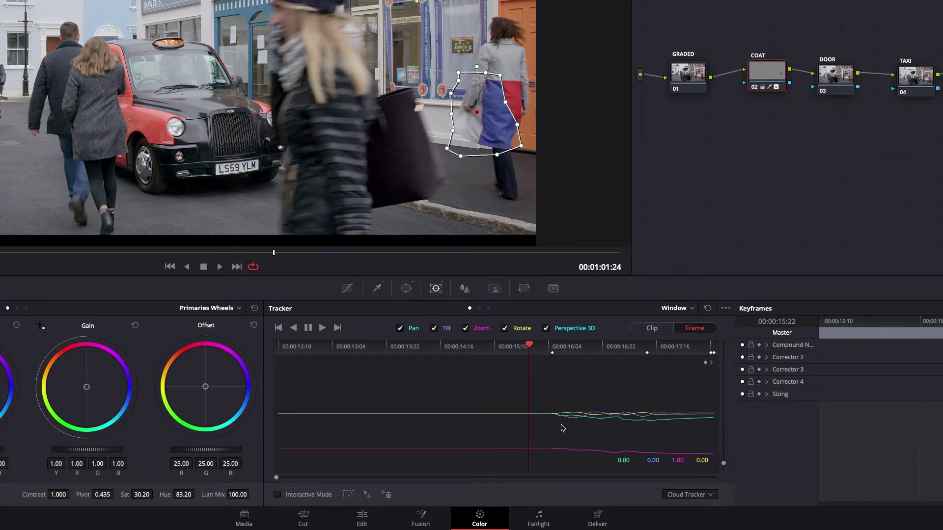
pyautogui.press('l')
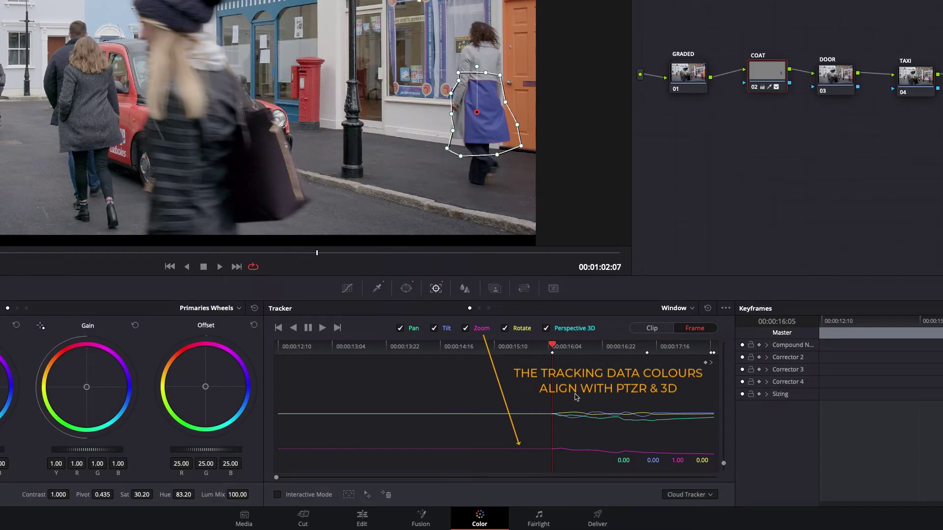
pyautogui.click(652, 329)
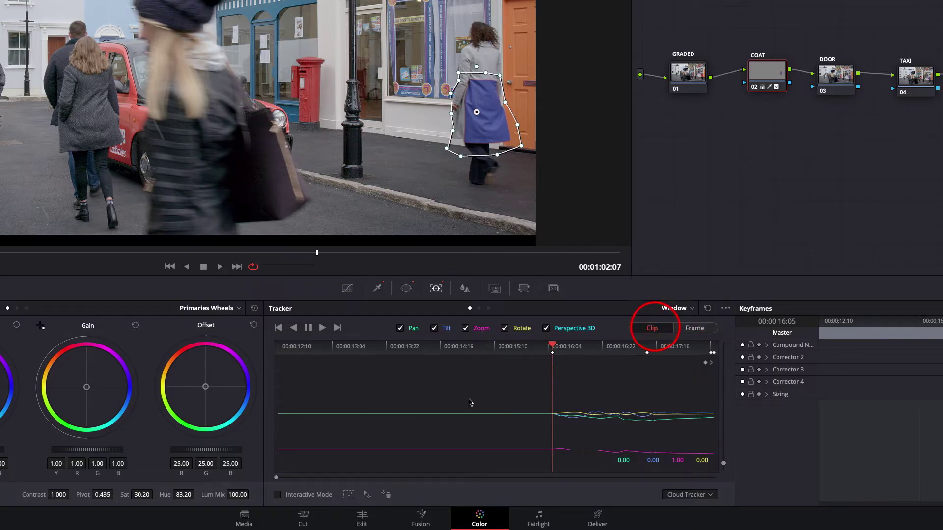
# Track the coat window in reverse from 00:01:02:07, and in Frame mode shift it out of frame with keyframes back to 00:01:00:22.
pyautogui.click(294, 328)
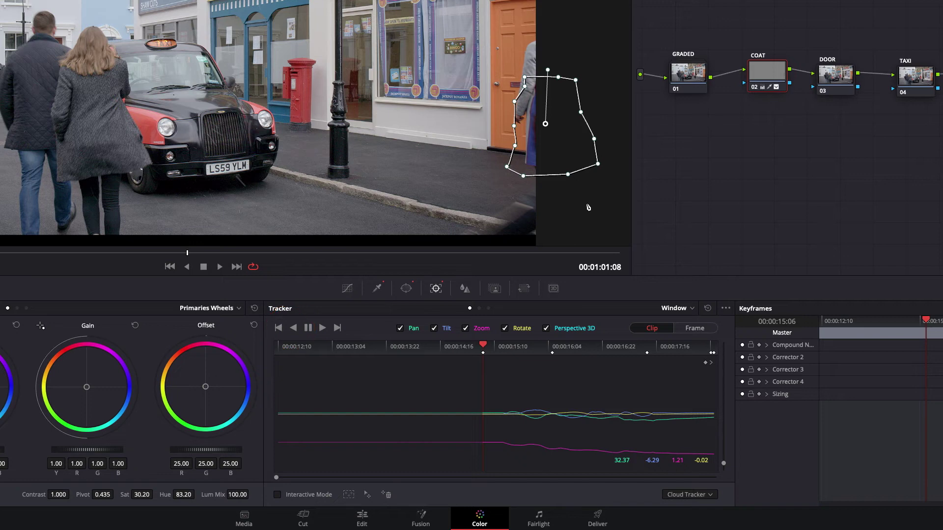
pyautogui.click(695, 328)
pyautogui.press('Left')
pyautogui.press('Left')
pyautogui.press('Left')
pyautogui.press('Left')
pyautogui.press('Left')
pyautogui.press('Left')
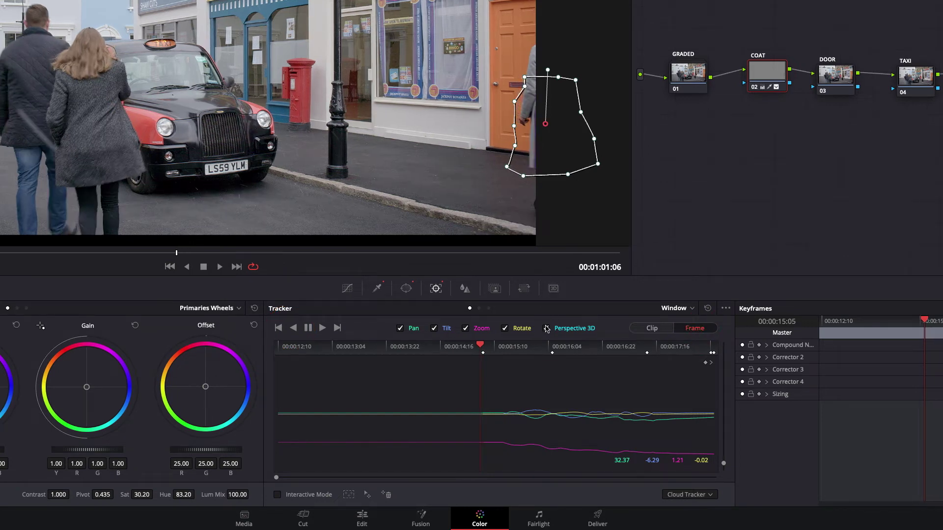
pyautogui.moveTo(552, 124); pyautogui.dragTo(572, 125)
pyautogui.press('Left')
pyautogui.press('Left')
pyautogui.press('Left')
pyautogui.press('Left')
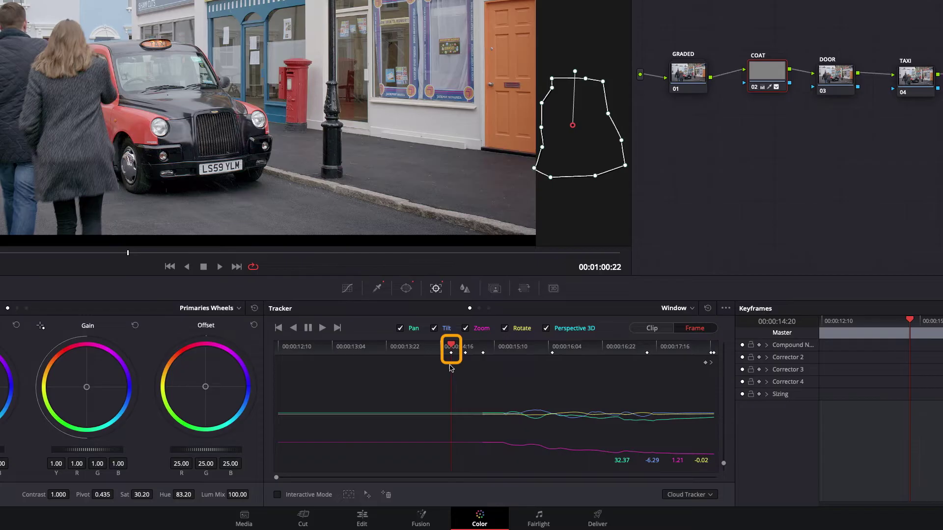
# Step forward frame by frame from 00:01:00:22 to 00:01:01:24 to check how the coat window follows the woman.
pyautogui.press('Right')
pyautogui.press('Right')
pyautogui.press('Right')
pyautogui.press('Right')
pyautogui.press('Right')
pyautogui.press('Right')
pyautogui.press('Right')
pyautogui.press('Right')
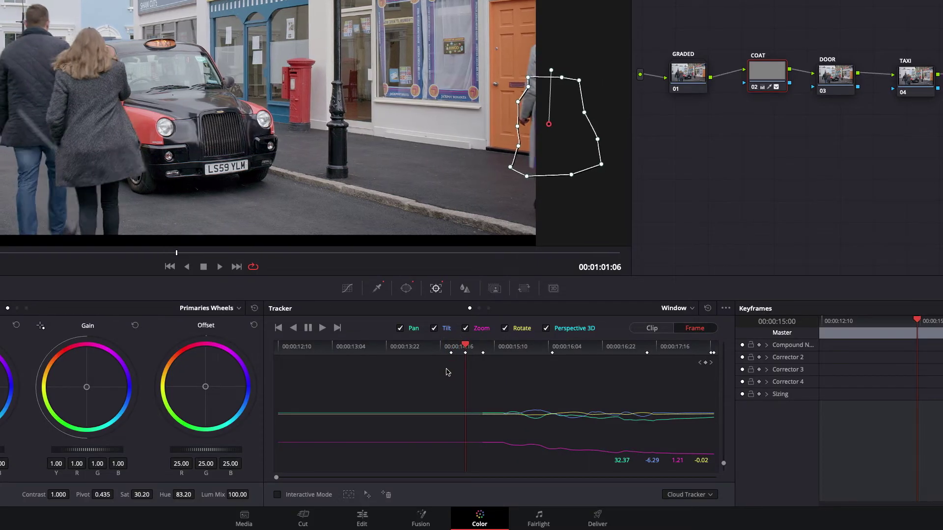
pyautogui.press('Right')
pyautogui.press('Right')
pyautogui.press('Right')
pyautogui.press('Right')
pyautogui.press('Right')
pyautogui.press('Right')
pyautogui.press('Right')
pyautogui.press('Right')
pyautogui.press('Right')
pyautogui.press('Right')
pyautogui.press('Right')
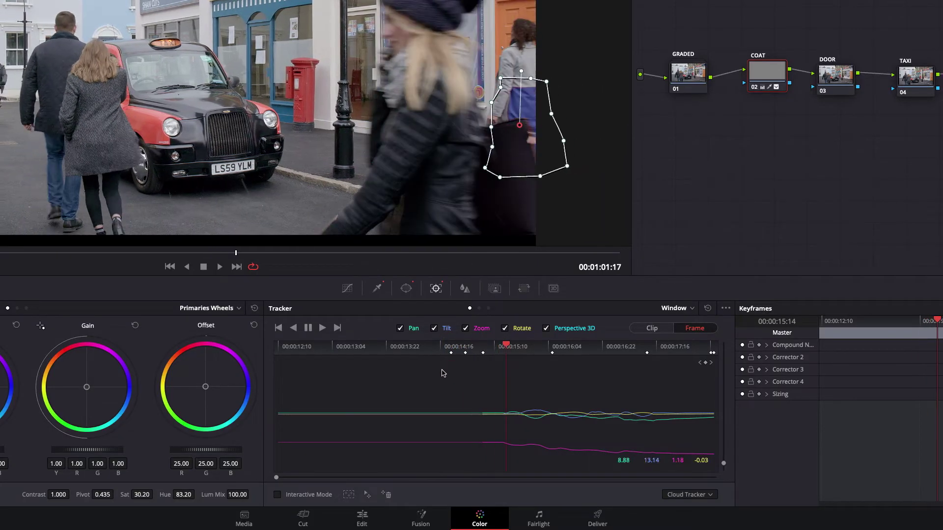
pyautogui.press('Right')
pyautogui.press('Right')
pyautogui.press('Right')
pyautogui.press('Right')
pyautogui.press('Right')
pyautogui.press('Right')
pyautogui.press('Right')
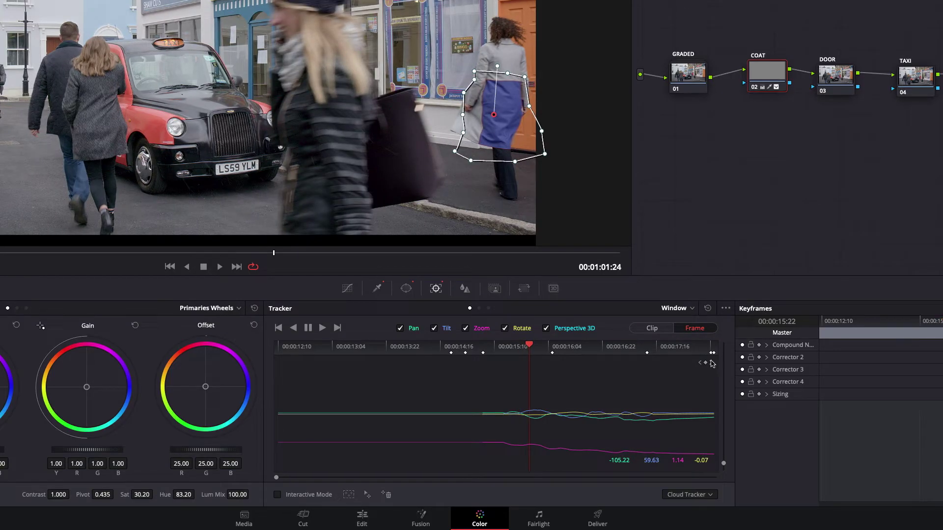
# Return the tracker to Clip mode, and at 00:01:02:11 sample the orange door with the qualifier on the DOOR node.
pyautogui.click(659, 331)
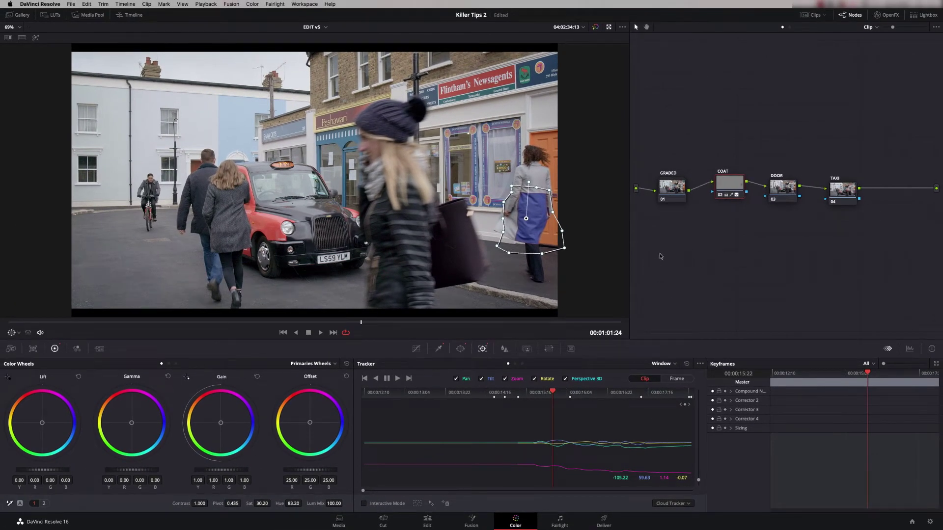
pyautogui.click(794, 192)
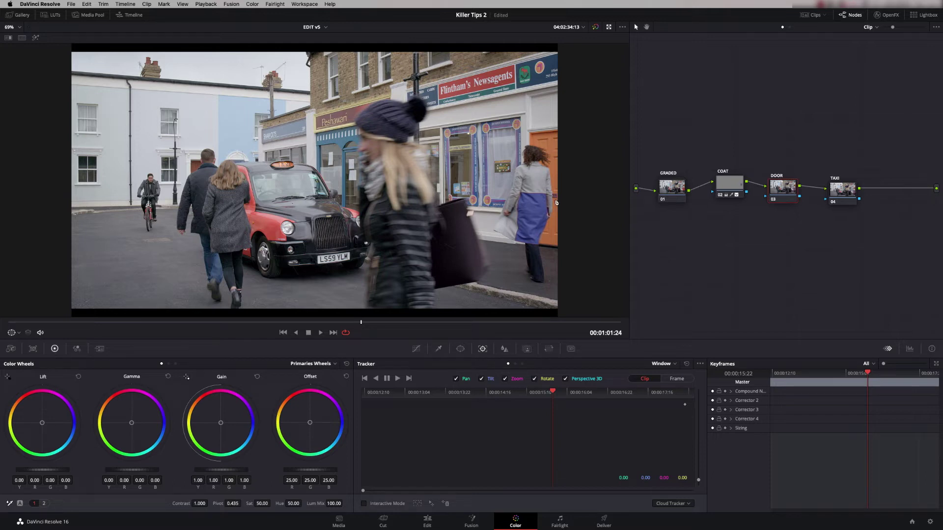
pyautogui.moveTo(362, 323); pyautogui.dragTo(413, 325)
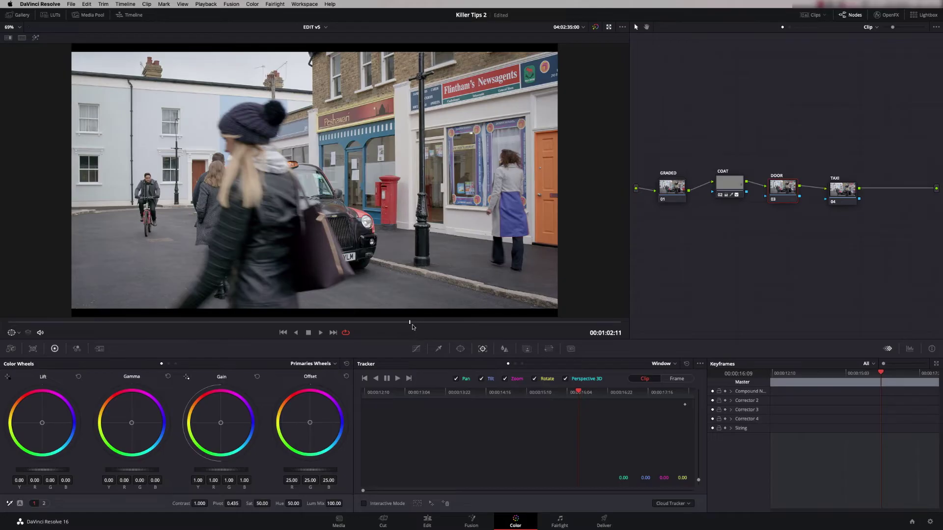
pyautogui.click(437, 349)
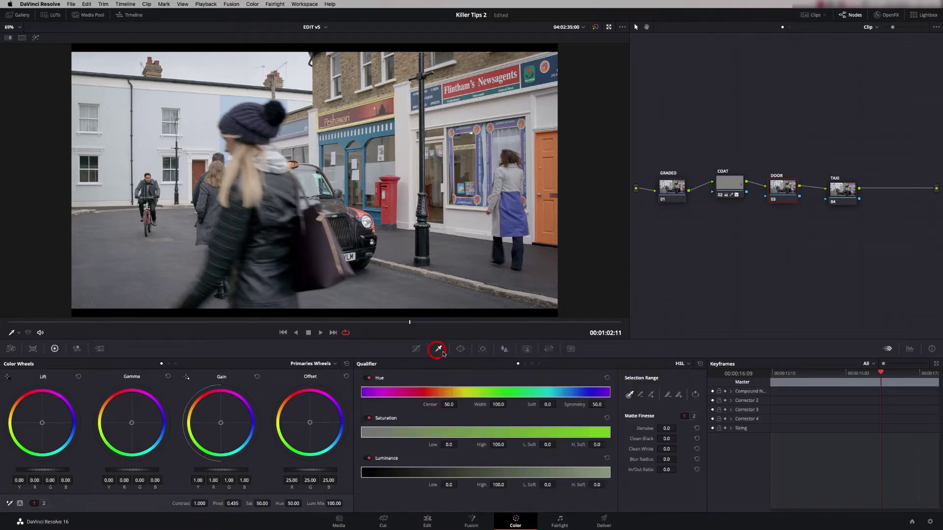
pyautogui.click(542, 157)
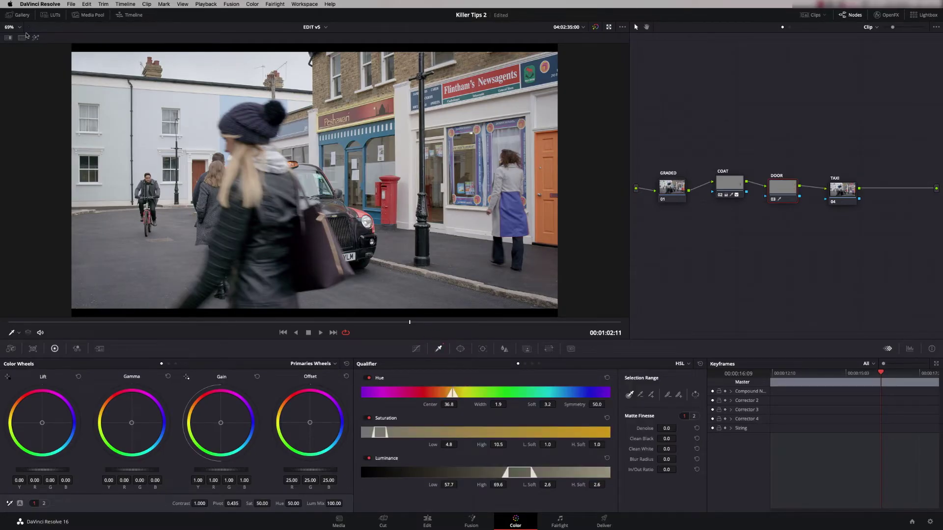
# Refine the door key in highlight view: saturation 4.1 to 11.3, luminance low 58.3, Denoise 2.4, Clean Black 1.0, Clean White 0.5.
pyautogui.click(37, 38)
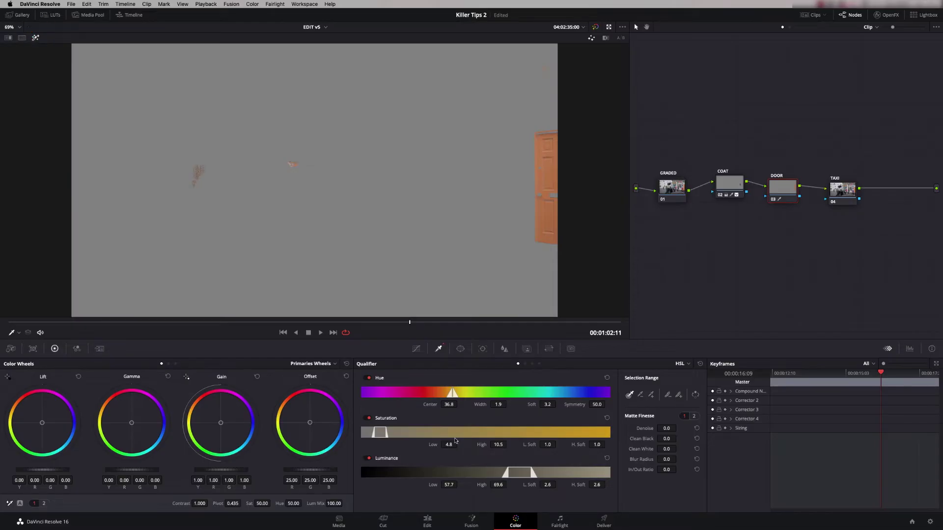
pyautogui.moveTo(449, 444); pyautogui.dragTo(502, 444)
pyautogui.moveTo(447, 485); pyautogui.dragTo(473, 462)
pyautogui.moveTo(666, 428); pyautogui.dragTo(670, 449)
pyautogui.click(36, 38)
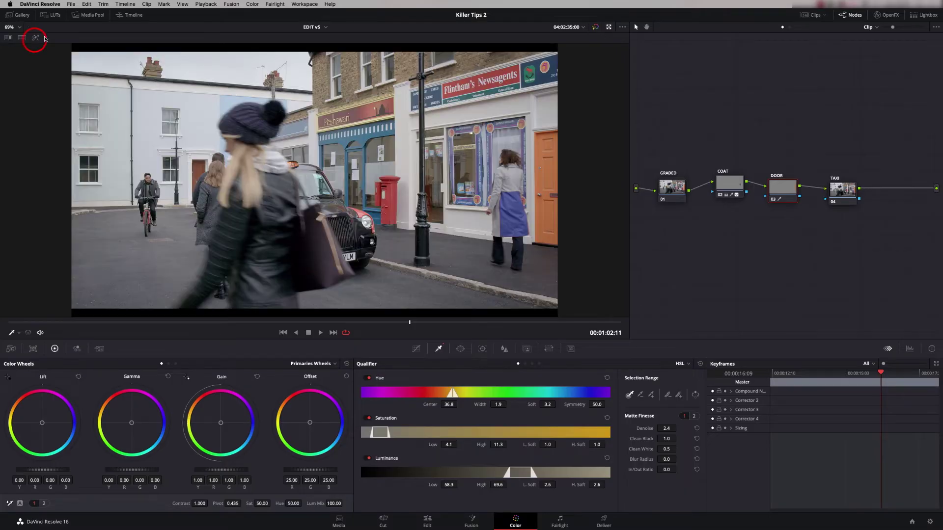
# Add a linear window to the DOOR node and reshape its four corners around the orange door.
pyautogui.click(460, 348)
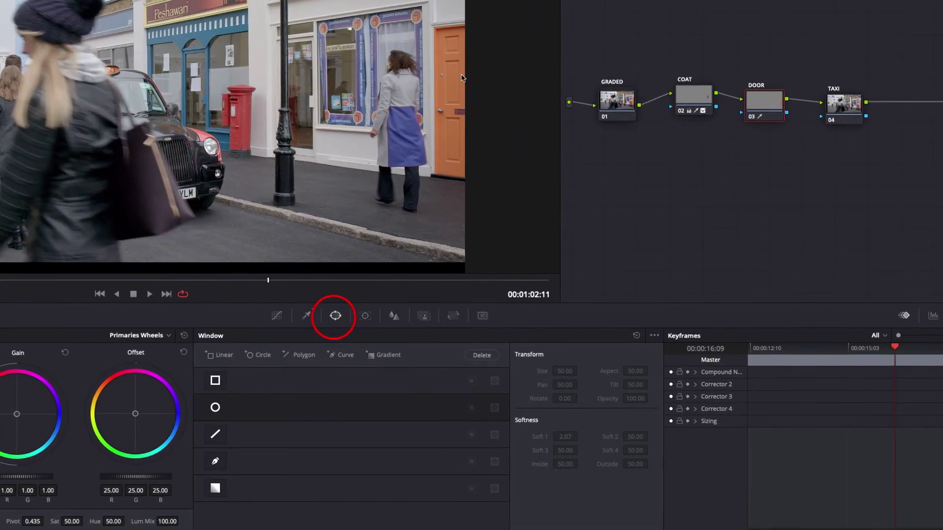
pyautogui.click(215, 381)
pyautogui.moveTo(158, 84); pyautogui.dragTo(376, 79)
pyautogui.moveTo(222, 19); pyautogui.dragTo(468, 30)
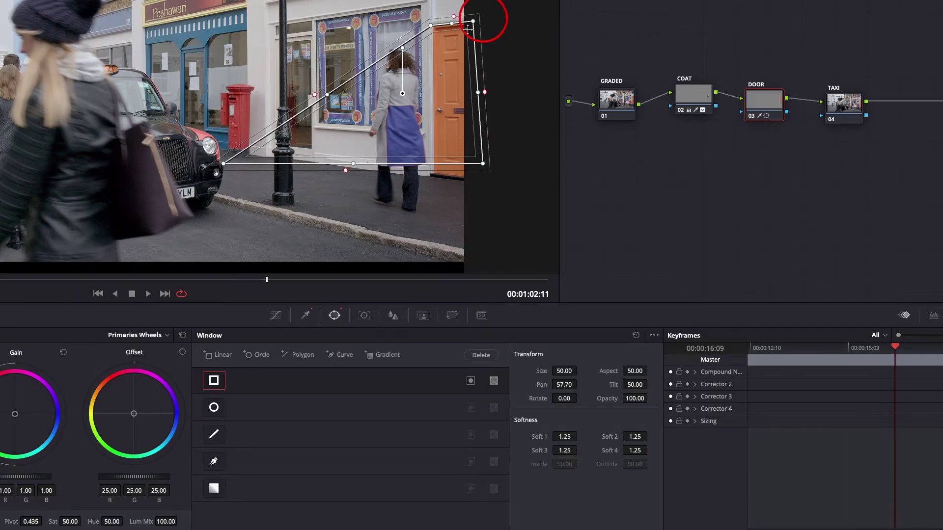
pyautogui.moveTo(482, 164); pyautogui.dragTo(485, 181)
pyautogui.moveTo(227, 168); pyautogui.dragTo(427, 181)
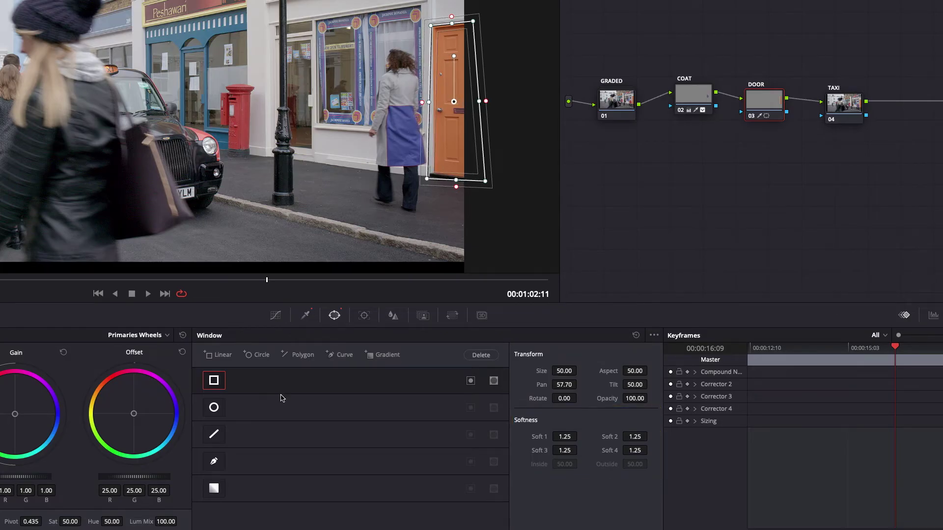
# Set all four softness values of the door window to 0.00 and tighten its corners around the door.
pyautogui.moveTo(635, 450); pyautogui.dragTo(564, 451)
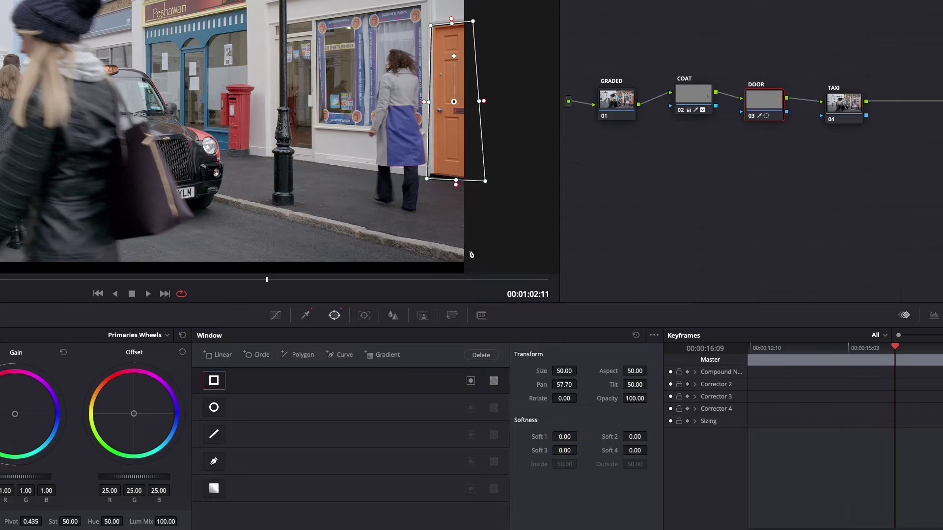
pyautogui.click(427, 179)
pyautogui.moveTo(485, 181); pyautogui.dragTo(468, 183)
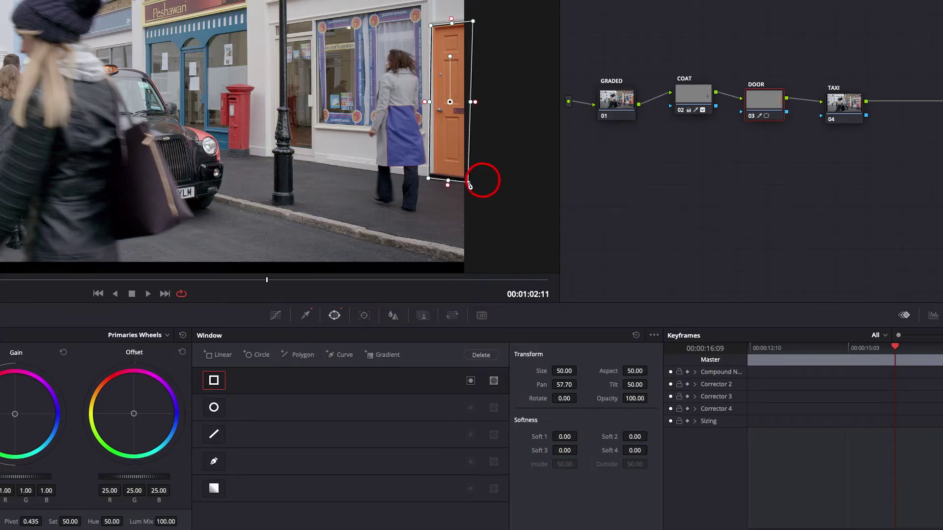
pyautogui.moveTo(476, 21); pyautogui.dragTo(470, 22)
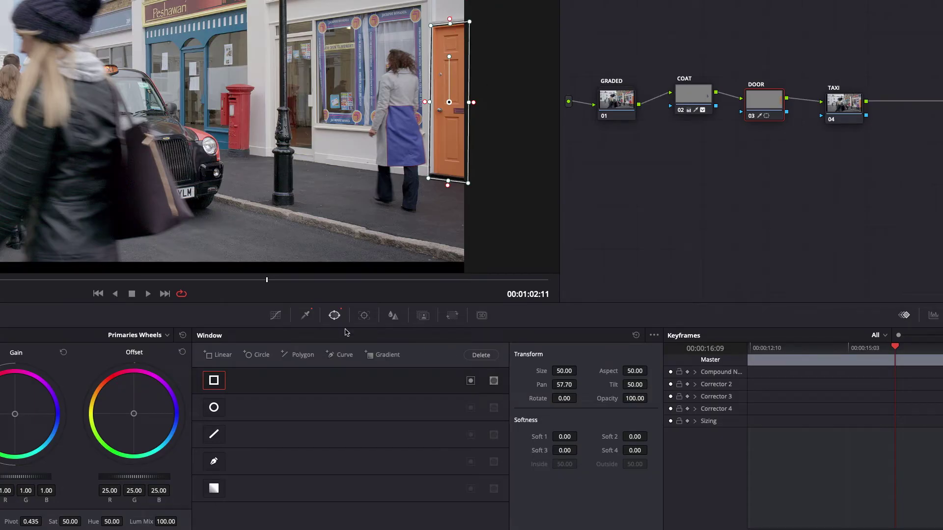
# Track the door window forward from 00:01:02:11 to the clip's end, and from the same frame in reverse.
pyautogui.click(365, 318)
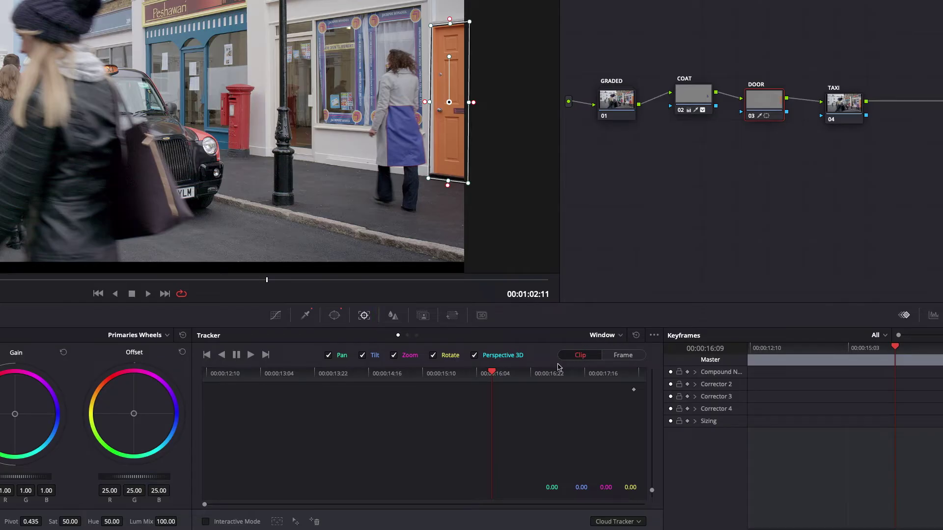
pyautogui.click(250, 355)
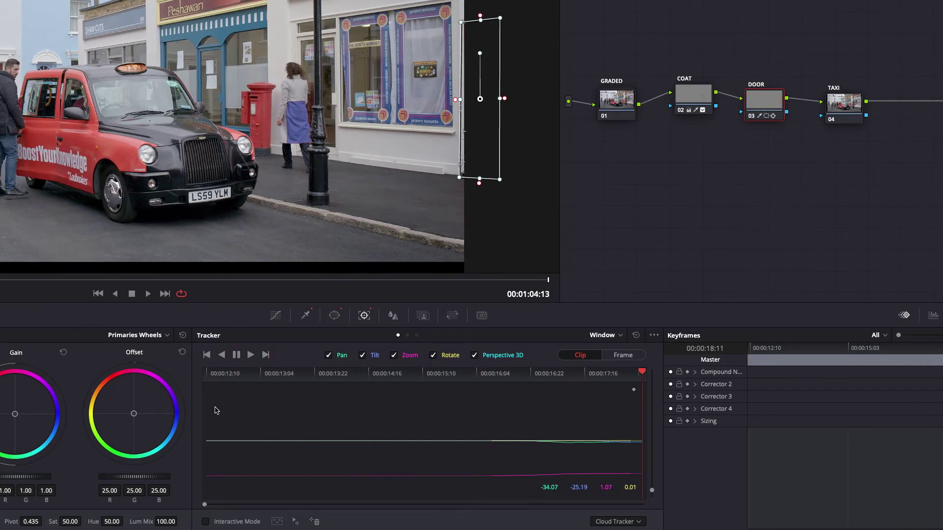
pyautogui.click(514, 381)
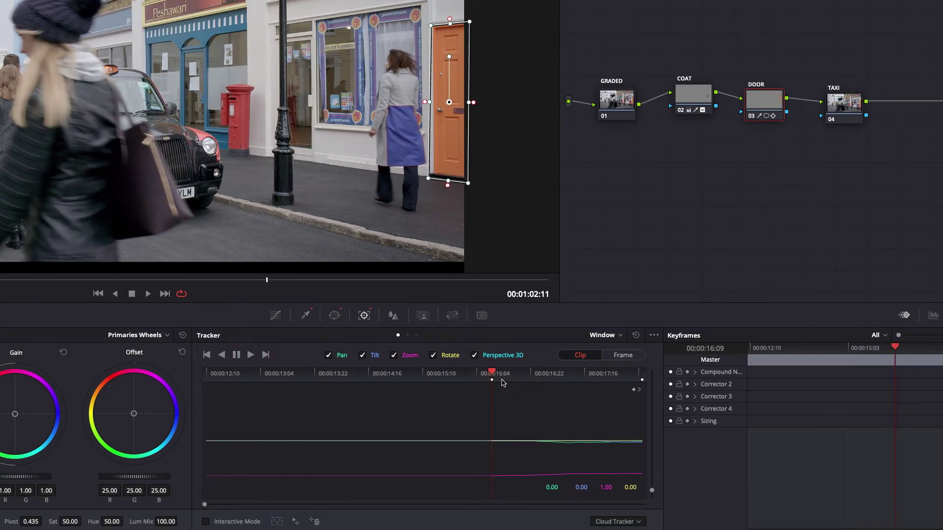
pyautogui.click(222, 355)
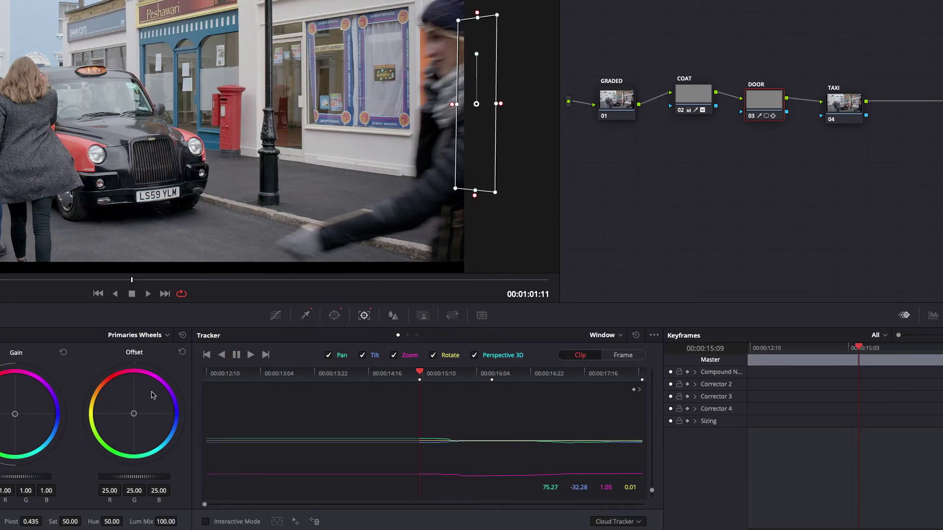
# Play back the clip to check the door window's track, and reset the track data on the active window.
pyautogui.press('space')
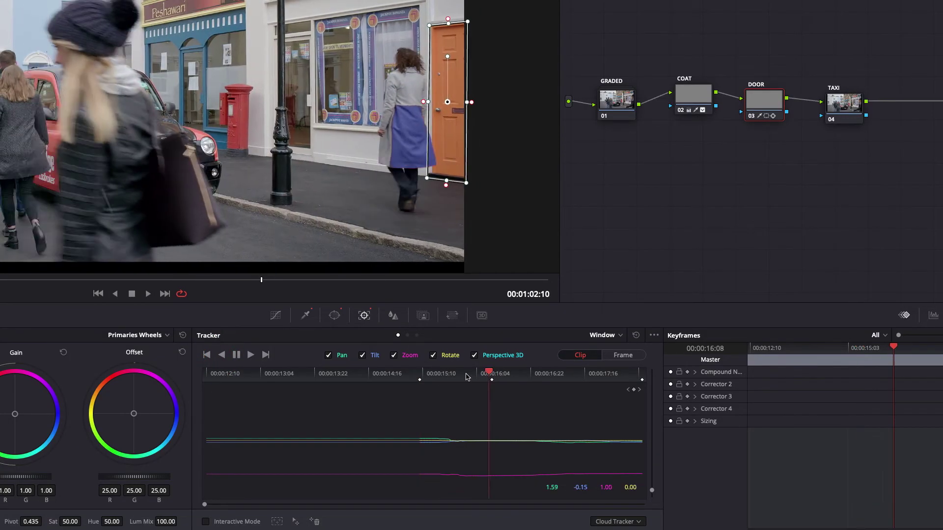
pyautogui.hotkey('shift', 'space')
pyautogui.press('space')
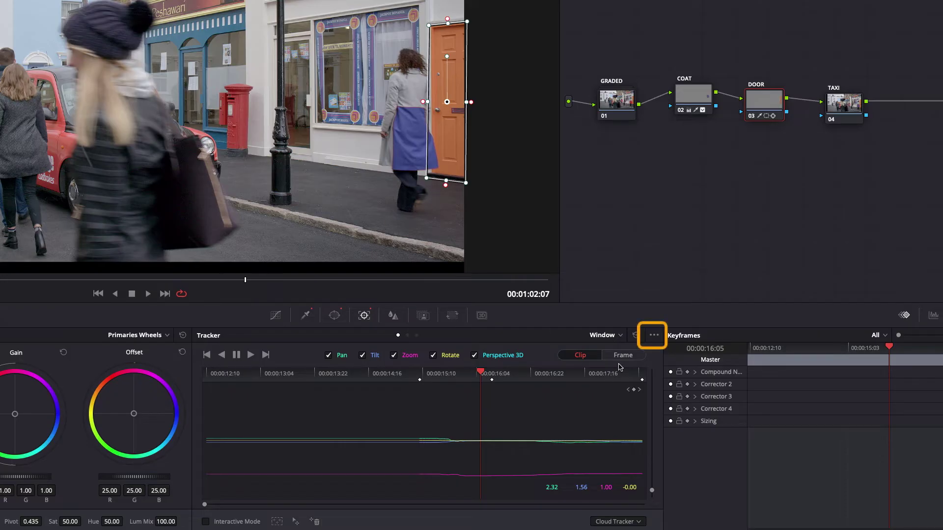
pyautogui.click(652, 337)
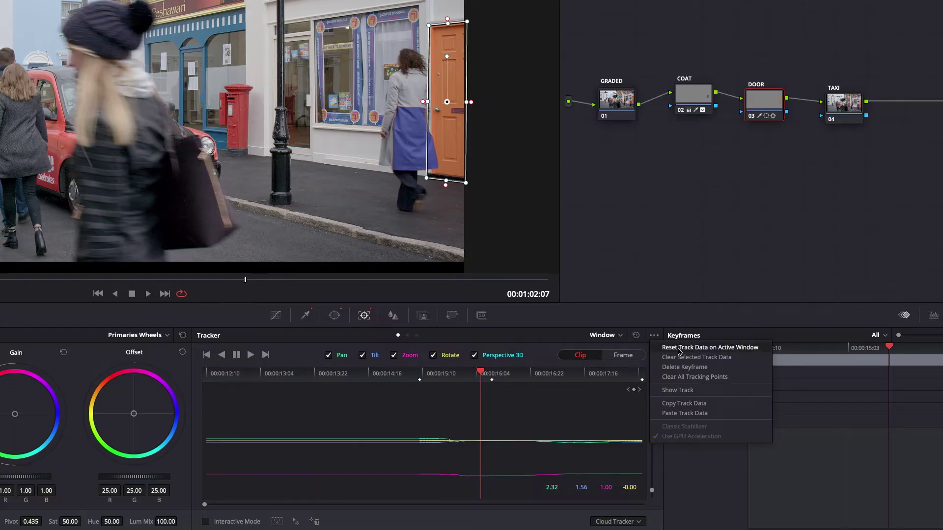
pyautogui.click(707, 348)
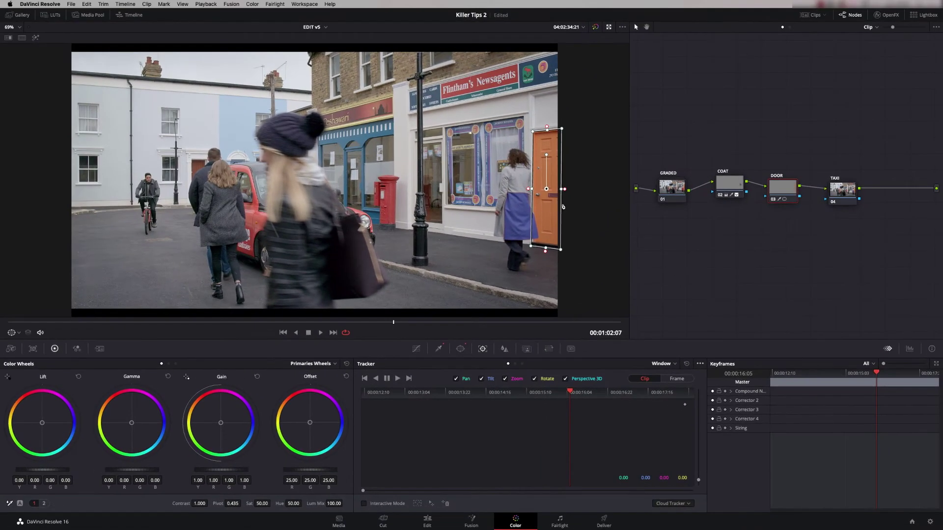
# At the clip's first frame, reshape the window around the dark blue shop sign above the door and track it forward.
pyautogui.moveTo(393, 324); pyautogui.dragTo(17, 328)
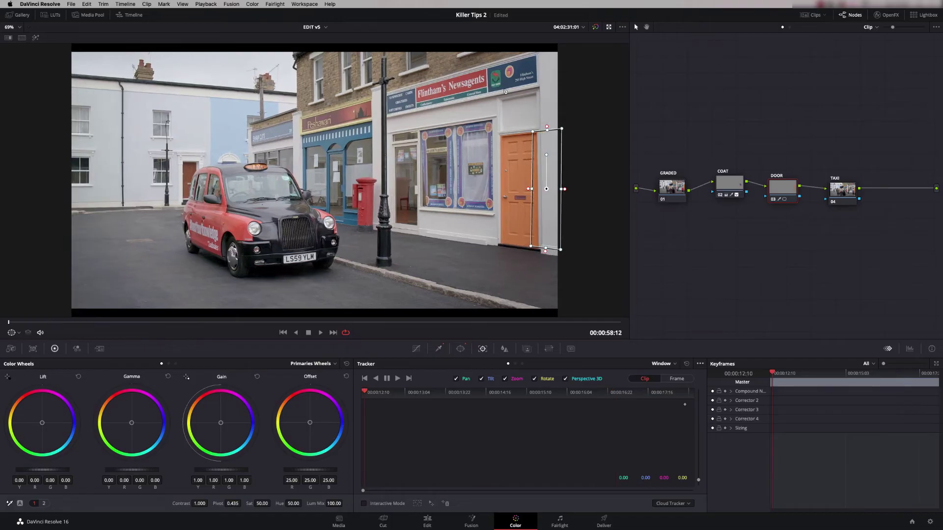
pyautogui.moveTo(543, 177); pyautogui.dragTo(496, 114)
pyautogui.moveTo(516, 67); pyautogui.dragTo(537, 55)
pyautogui.moveTo(514, 186)
pyautogui.mouseDown()
pyautogui.moveTo(526, 182)
pyautogui.moveTo(486, 181)
pyautogui.moveTo(482, 172)
pyautogui.moveTo(490, 98)
pyautogui.mouseUp()
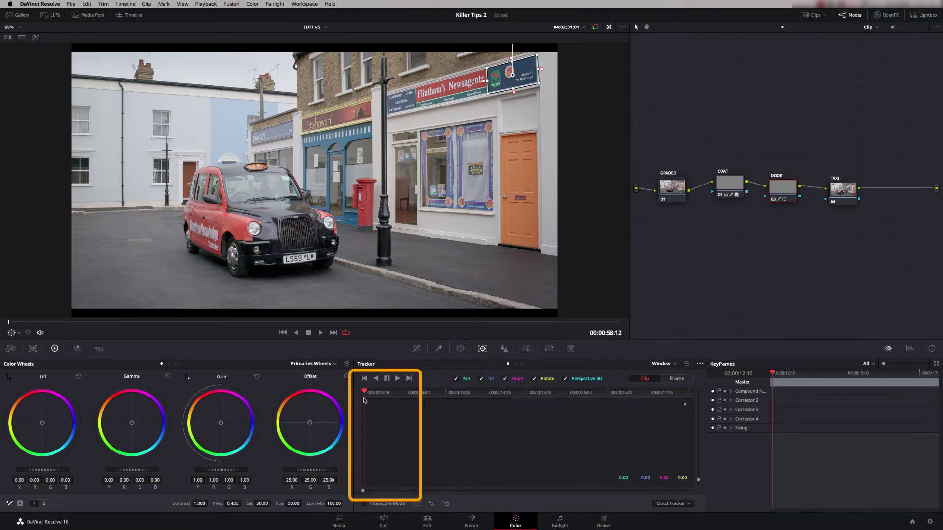
pyautogui.click(397, 378)
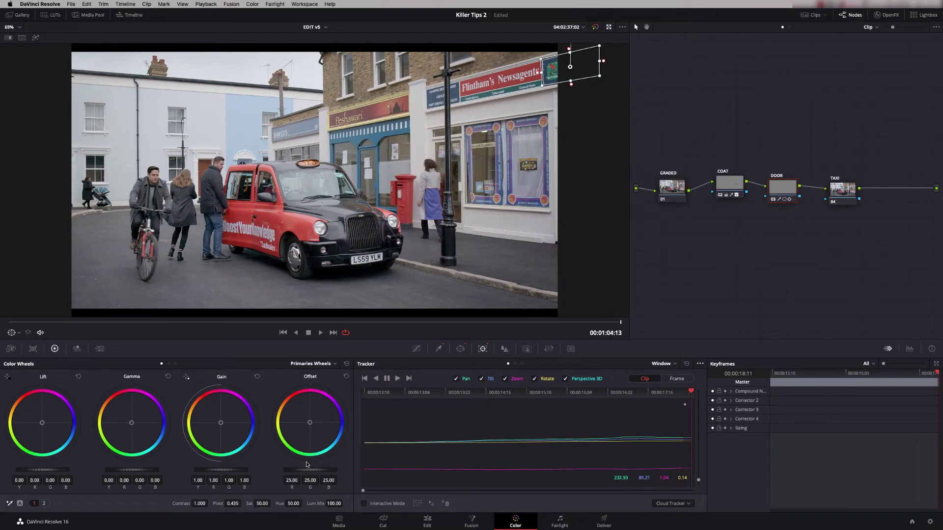
# Return to the clip's first frame and reshape the tracked sign window to fit around the orange door.
pyautogui.click(396, 393)
pyautogui.moveTo(518, 72); pyautogui.dragTo(504, 251)
pyautogui.moveTo(552, 149); pyautogui.dragTo(538, 253)
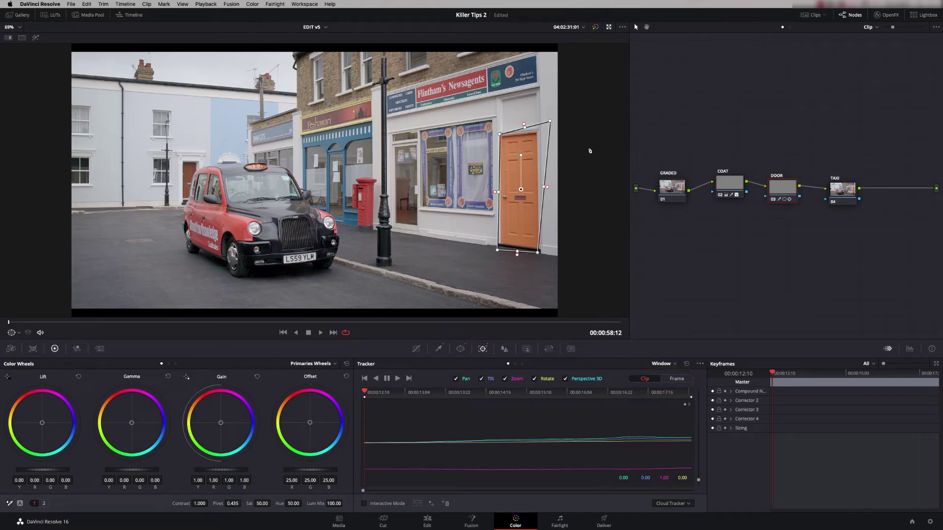
pyautogui.moveTo(550, 123); pyautogui.dragTo(538, 130)
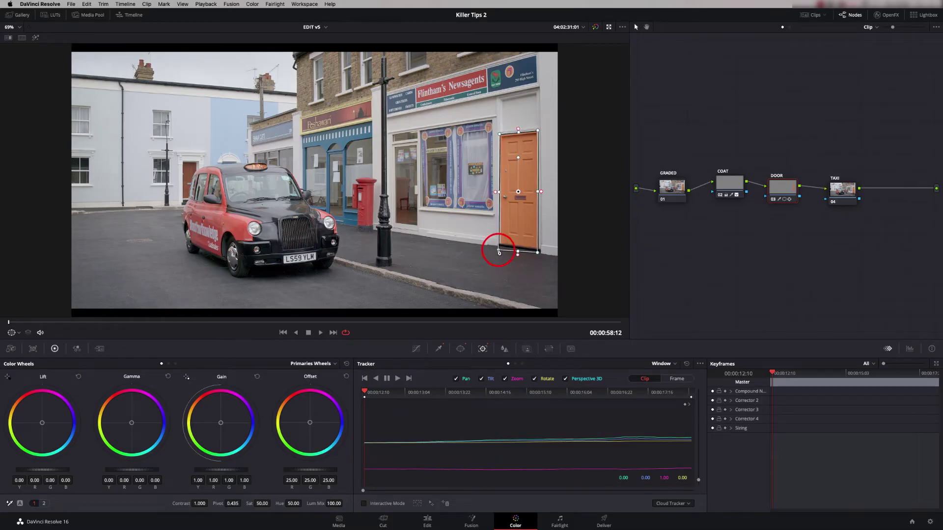
# Play back and scrub the clip to check the door window's track, and clear the window's track data.
pyautogui.press('space')
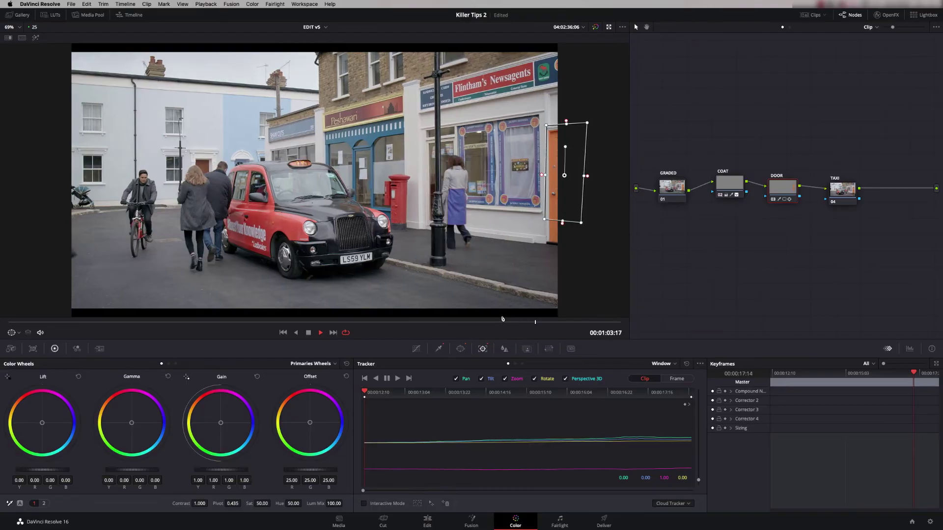
pyautogui.press('space')
pyautogui.moveTo(483, 330); pyautogui.dragTo(450, 324)
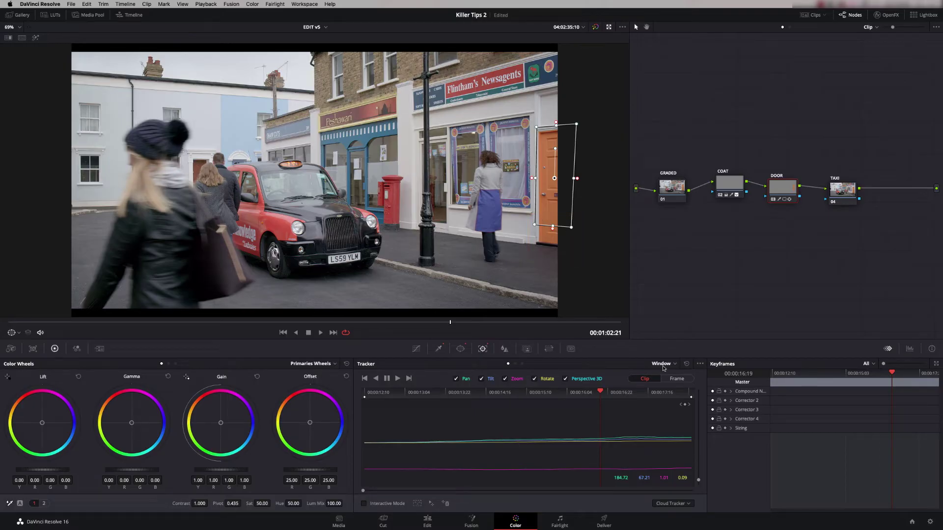
pyautogui.click(699, 363)
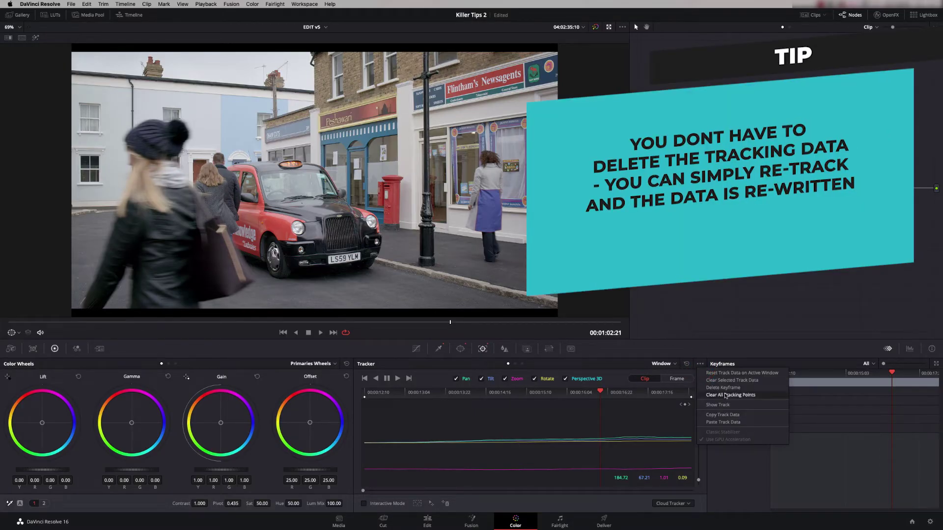
pyautogui.click(730, 395)
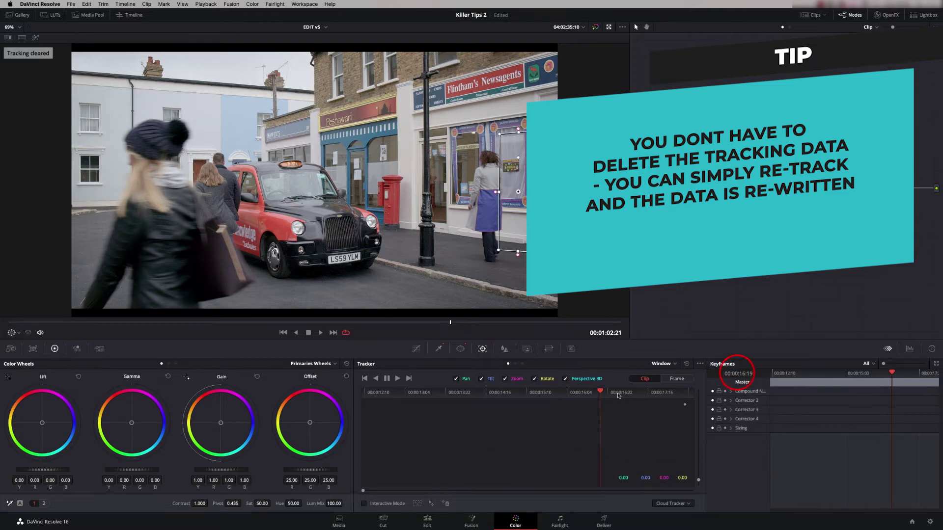
# Return to the clip's first frame and disable Zoom, Rotate and Perspective 3D analysis, leaving Pan and Tilt for the tracker.
pyautogui.press('Up')
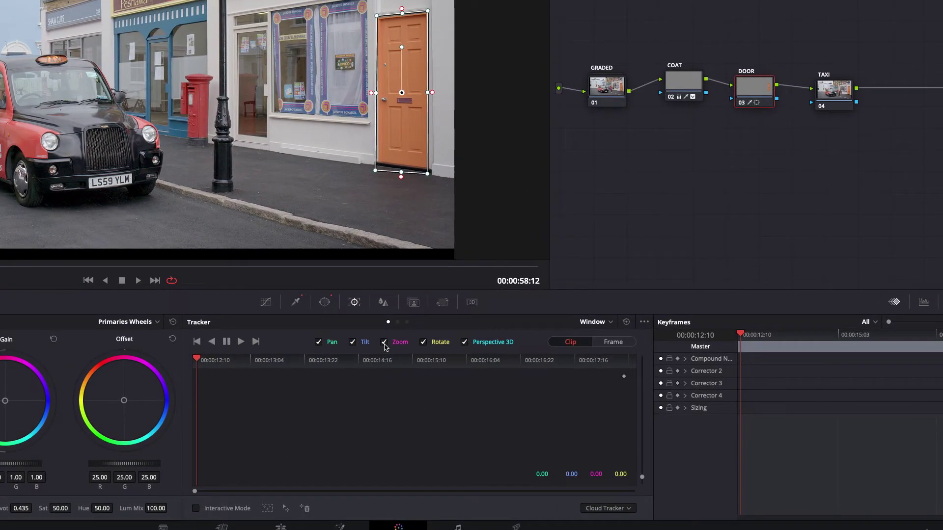
pyautogui.click(464, 342)
pyautogui.click(423, 342)
pyautogui.click(383, 342)
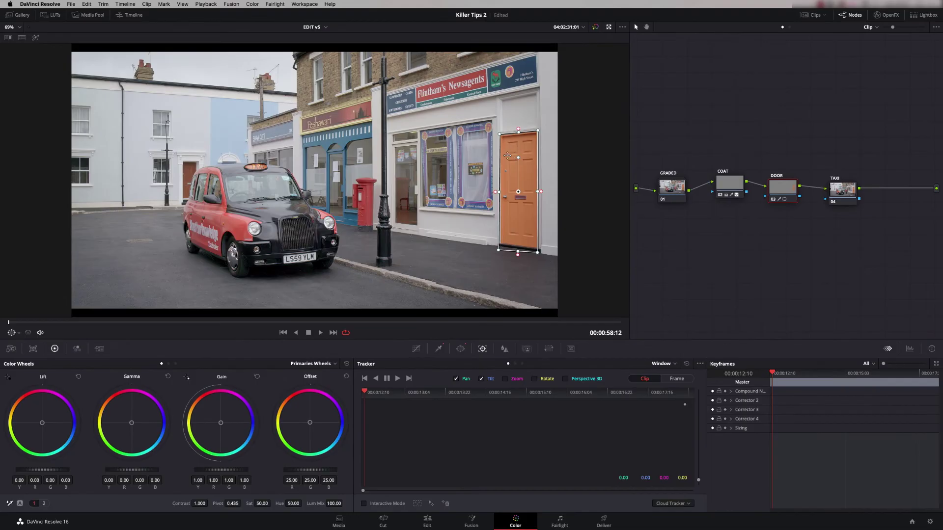
# Reshape the door window around the dark blue shop sign above the door and track it forward to the clip's end.
pyautogui.click(398, 36)
pyautogui.moveTo(521, 136); pyautogui.dragTo(510, 72)
pyautogui.click(489, 183)
pyautogui.moveTo(489, 182); pyautogui.dragTo(488, 92)
pyautogui.moveTo(526, 188); pyautogui.dragTo(537, 56)
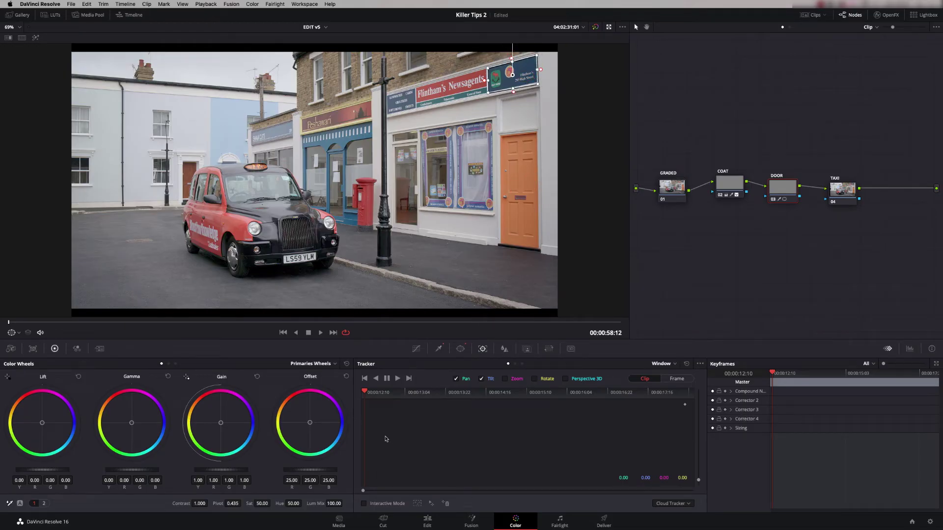
pyautogui.click(398, 379)
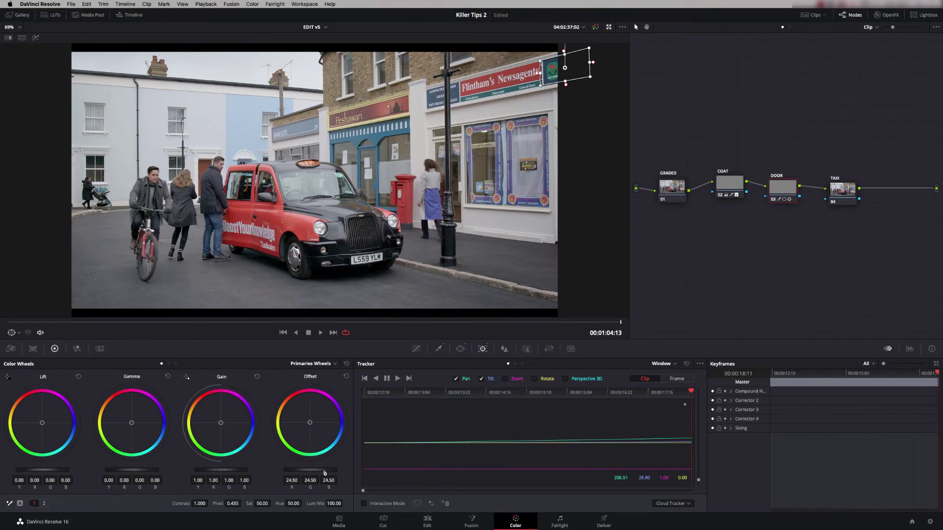
# Go back to the clip's first frame and move the tracked window's corners from the sign to fit around the orange door.
pyautogui.click(376, 396)
pyautogui.click(369, 396)
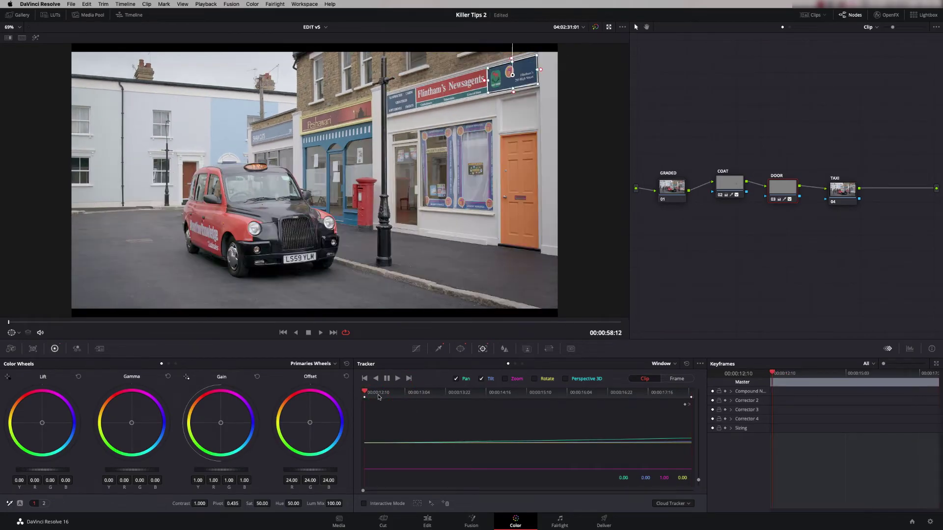
pyautogui.moveTo(509, 79); pyautogui.dragTo(541, 254)
pyautogui.click(539, 131)
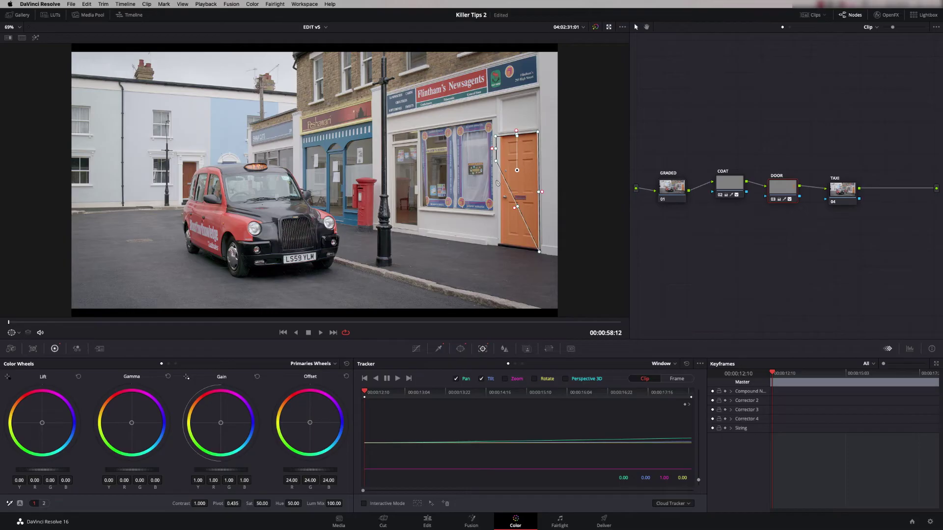
pyautogui.moveTo(496, 160); pyautogui.dragTo(498, 248)
pyautogui.moveTo(499, 136); pyautogui.dragTo(497, 135)
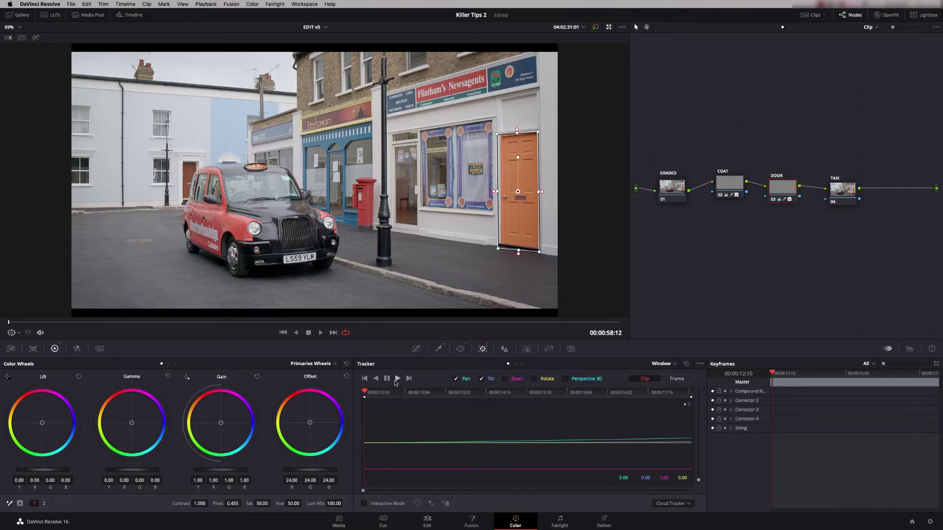
# Play back the clip to check the door's track, and turn the door blue with hue 97.60 and saturation 29.
pyautogui.press('space')
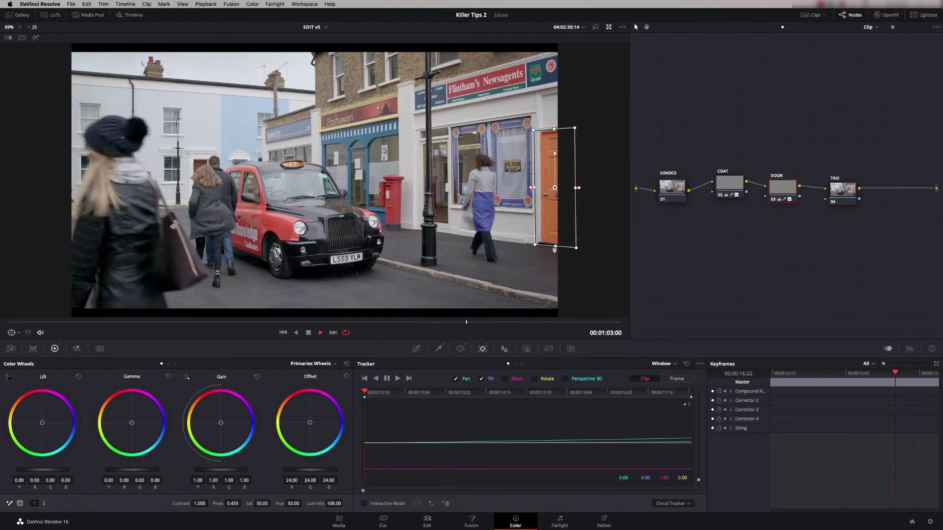
pyautogui.press('space')
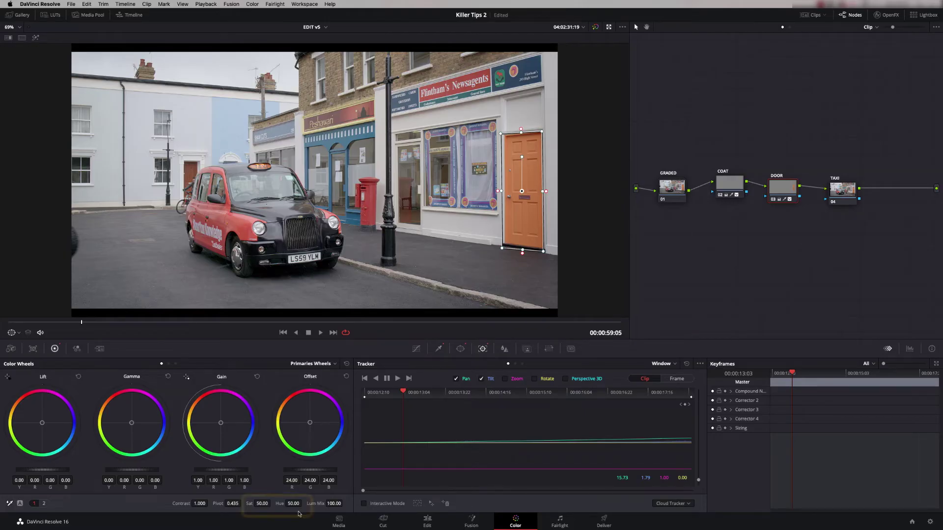
pyautogui.moveTo(294, 503); pyautogui.dragTo(251, 503)
pyautogui.moveTo(541, 133); pyautogui.dragTo(543, 131)
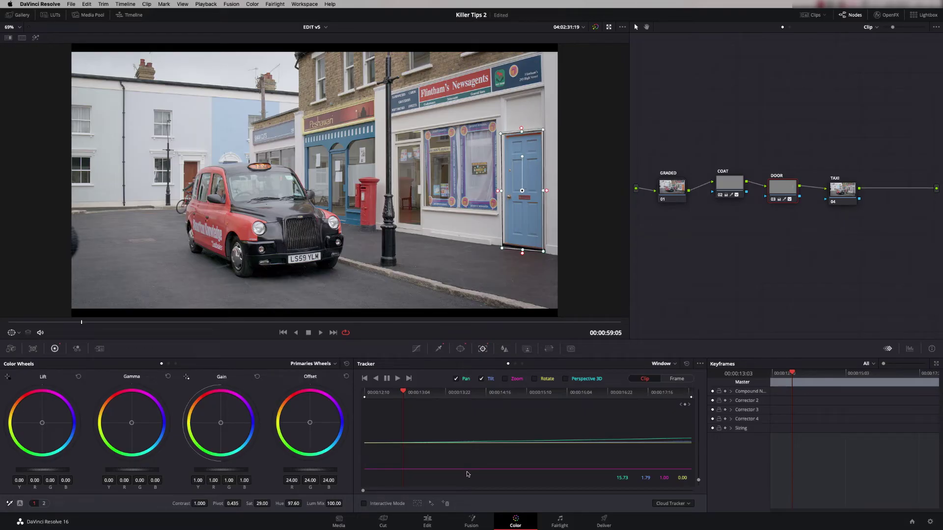
# Soften all four edges of the door window, with Soft 1 at 0.84, Soft 3 at 1.14 and Soft 4 at 0.96.
pyautogui.click(460, 348)
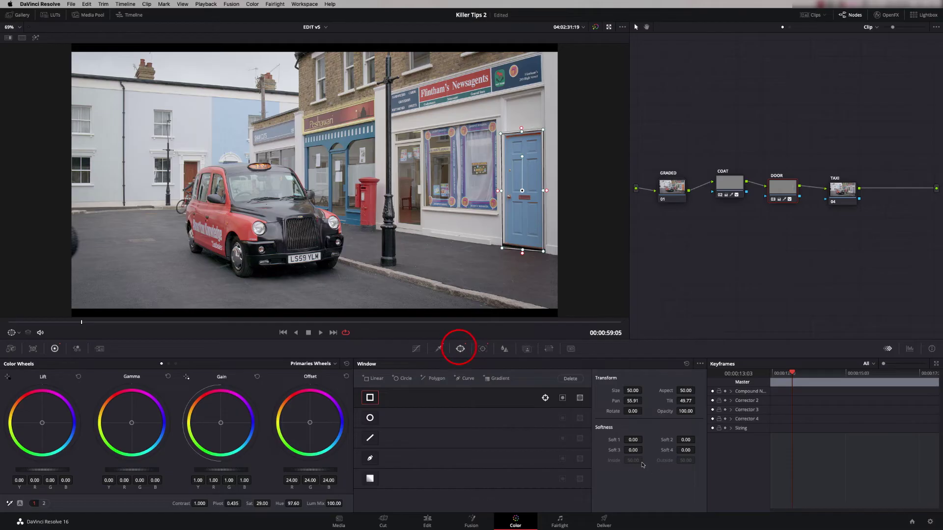
pyautogui.moveTo(680, 450)
pyautogui.mouseDown()
pyautogui.moveTo(634, 449)
pyautogui.moveTo(672, 440)
pyautogui.mouseUp()
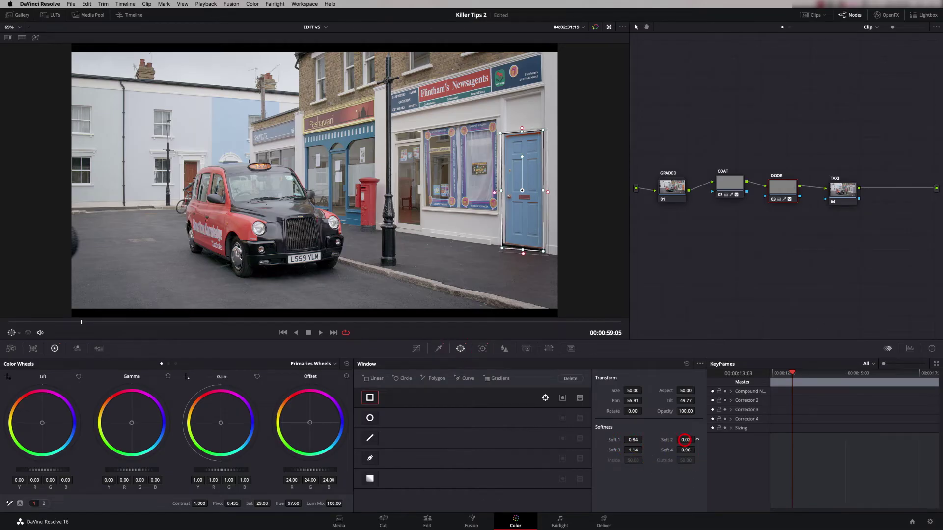
pyautogui.click(483, 349)
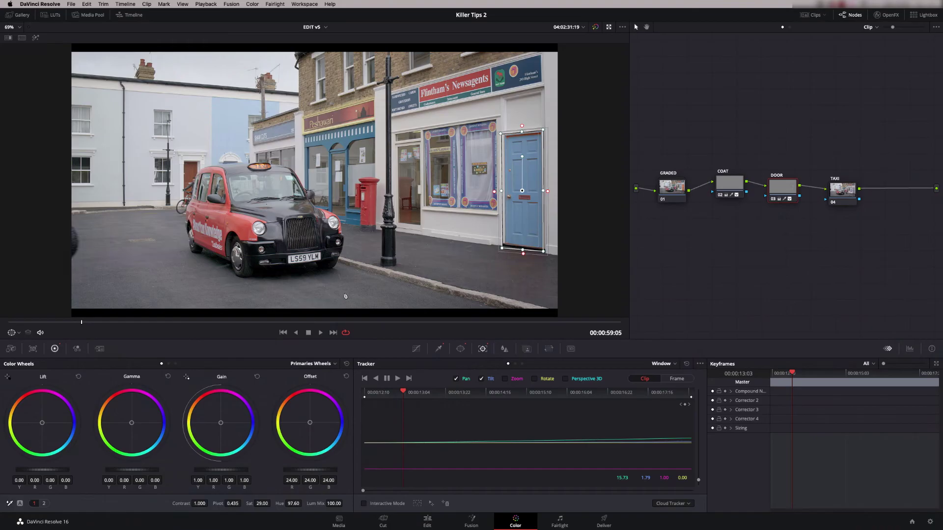
# Select the TAXI node and enable Zoom, Rotate and Perspective 3D analysis in the tracker.
pyautogui.click(854, 185)
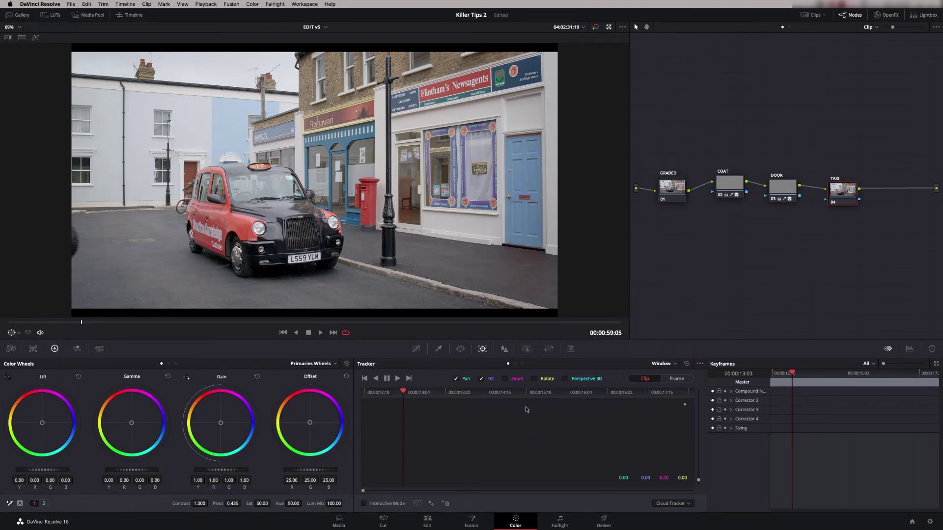
pyautogui.click(505, 379)
pyautogui.click(534, 379)
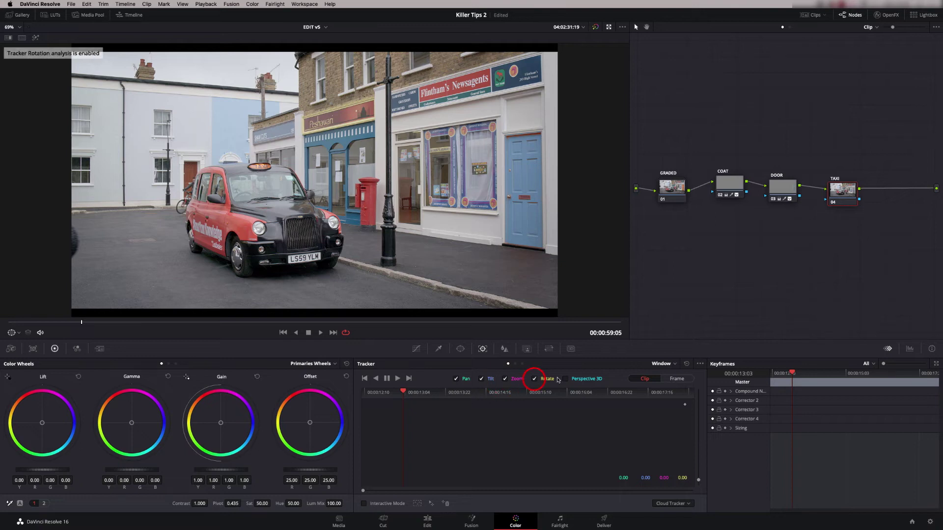
pyautogui.click(565, 378)
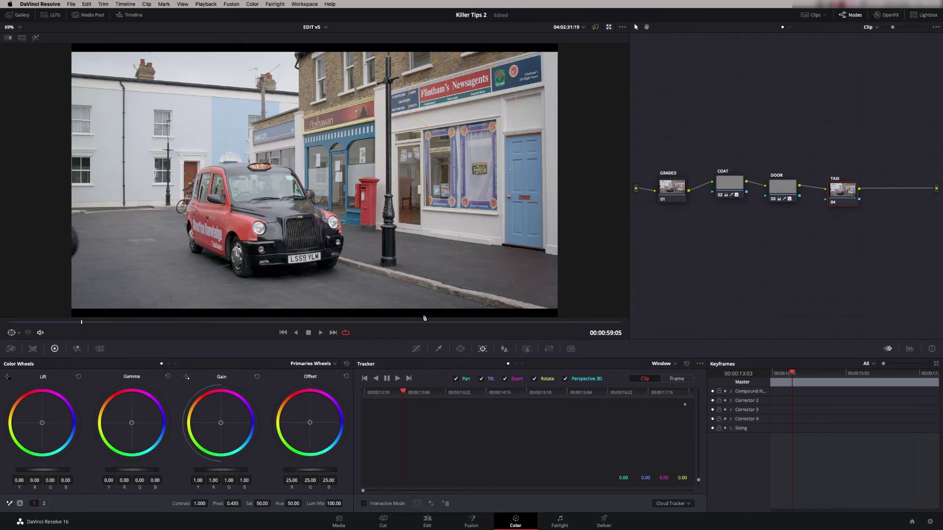
# On the TAXI node, draw a closed curve window loosely around the whole taxi at 00:00:59:05.
pyautogui.click(460, 349)
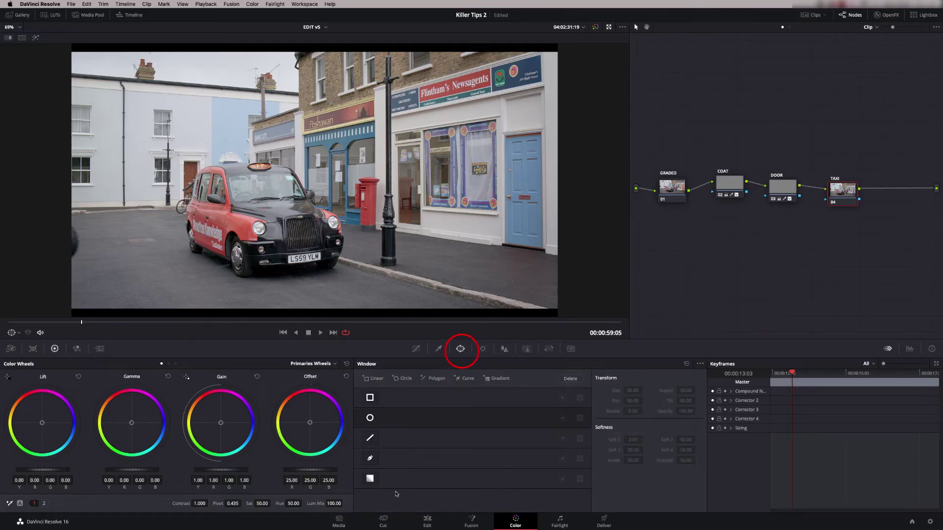
pyautogui.click(370, 459)
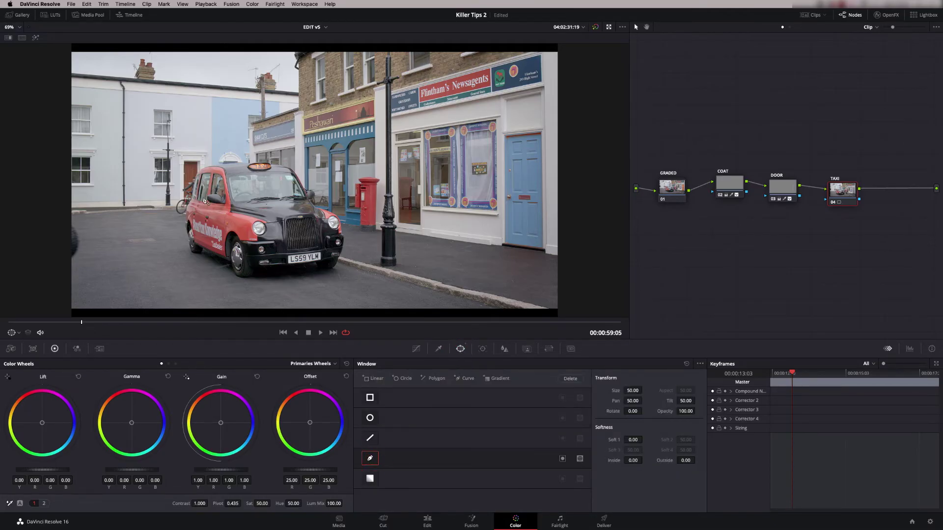
pyautogui.click(211, 162)
pyautogui.click(196, 166)
pyautogui.click(182, 178)
pyautogui.click(172, 226)
pyautogui.click(174, 253)
pyautogui.click(212, 273)
pyautogui.click(337, 273)
pyautogui.click(347, 248)
pyautogui.click(342, 221)
pyautogui.click(337, 210)
pyautogui.click(324, 205)
pyautogui.click(317, 202)
pyautogui.click(309, 195)
pyautogui.click(303, 180)
pyautogui.click(296, 168)
pyautogui.click(282, 162)
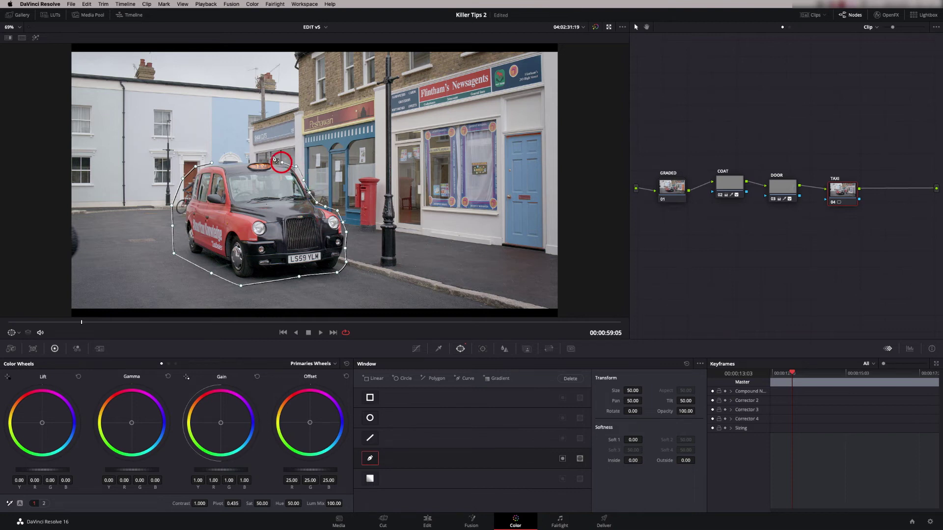
pyautogui.click(256, 159)
pyautogui.click(234, 159)
pyautogui.click(212, 162)
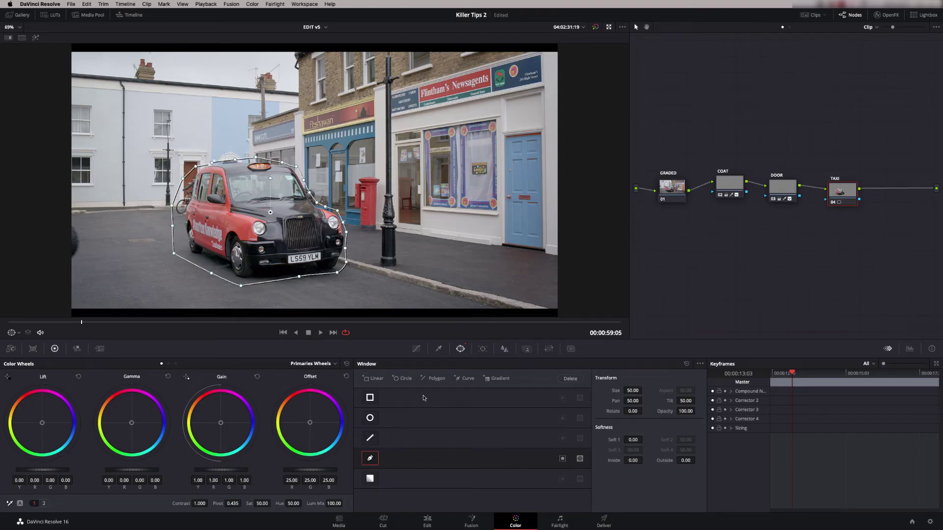
# Try to track the taxi window forward to the clip's end, and in reverse to the first frame from near the starting frame.
pyautogui.click(482, 349)
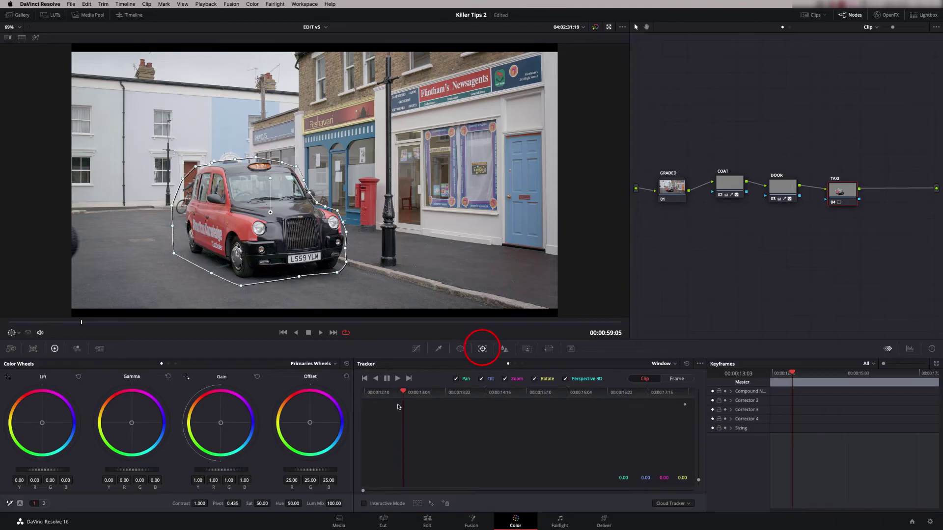
pyautogui.click(397, 379)
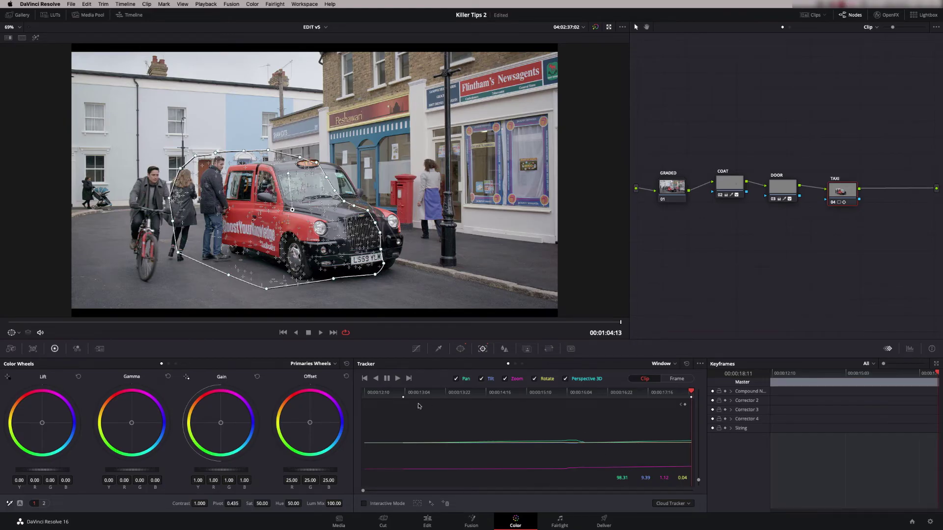
pyautogui.click(406, 394)
pyautogui.click(407, 394)
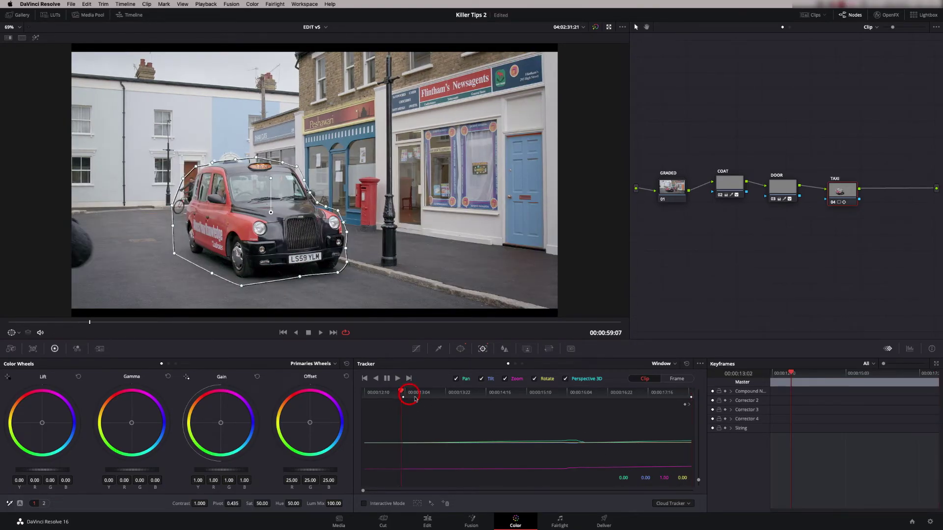
pyautogui.click(375, 378)
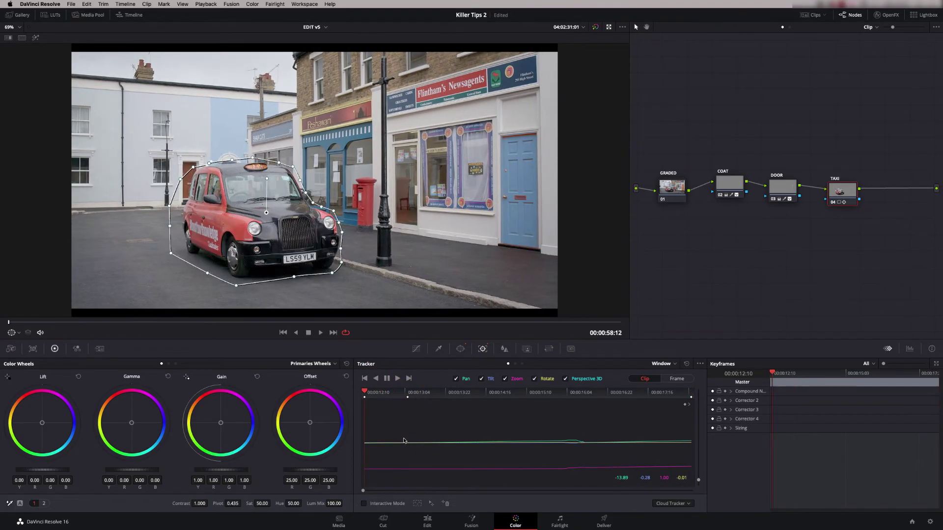
# Play back the clip to check the taxi's track, and clear the selected track data around the bump in the curves near 00:00:16:04.
pyautogui.press('space')
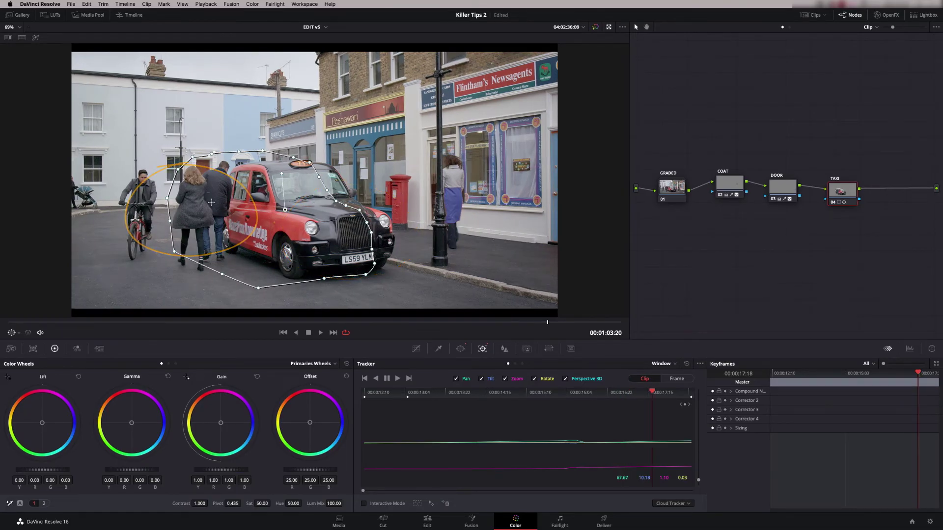
pyautogui.press('super+s')
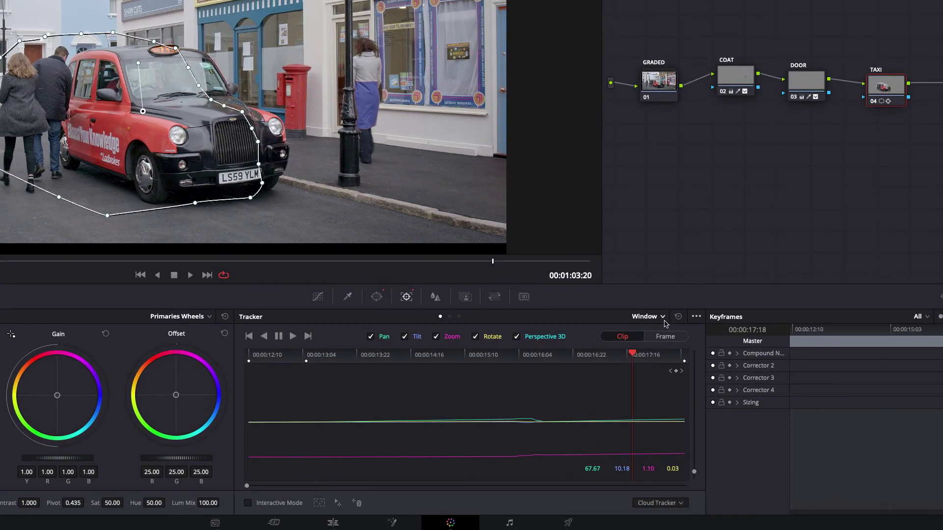
pyautogui.click(700, 364)
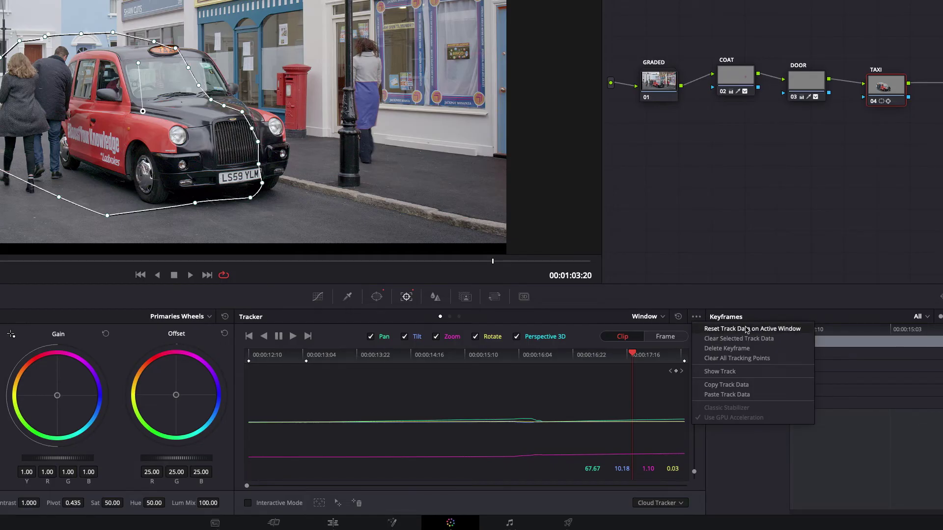
pyautogui.click(444, 398)
pyautogui.moveTo(445, 398); pyautogui.dragTo(567, 439)
pyautogui.click(696, 317)
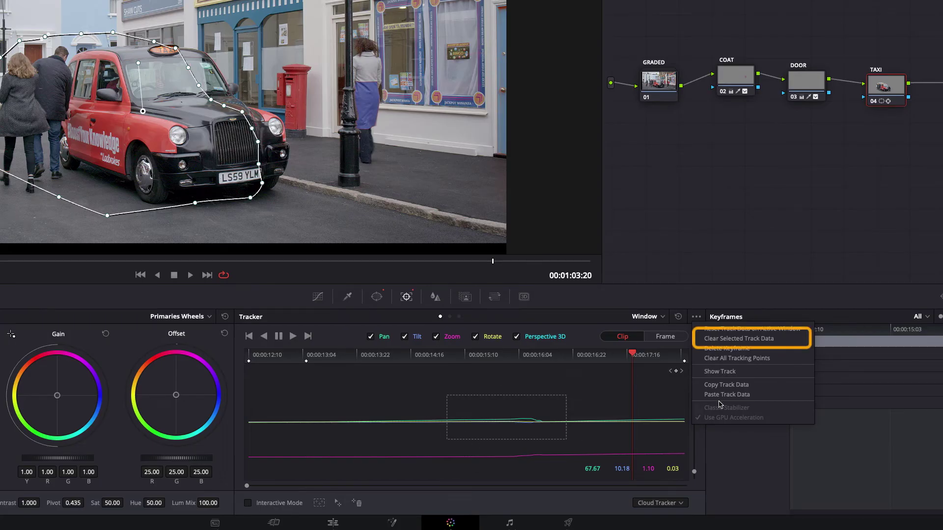
pyautogui.click(764, 340)
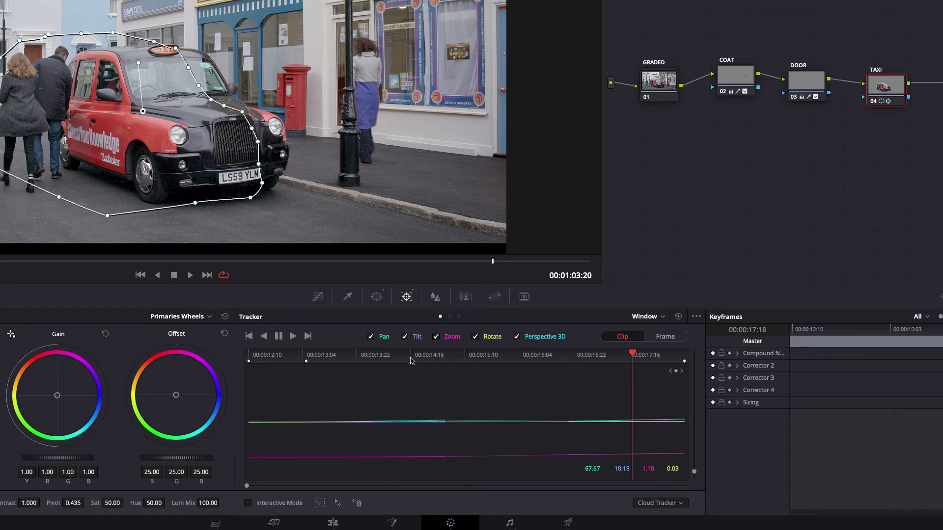
# Reset the track data on the active taxi window and return to the clip's first frame.
pyautogui.click(696, 317)
pyautogui.click(737, 329)
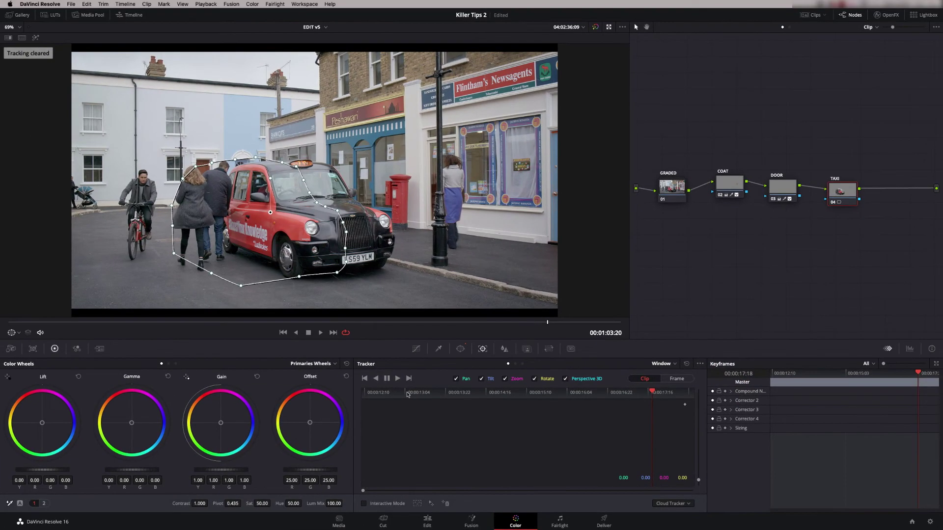
pyautogui.moveTo(319, 363); pyautogui.dragTo(214, 362)
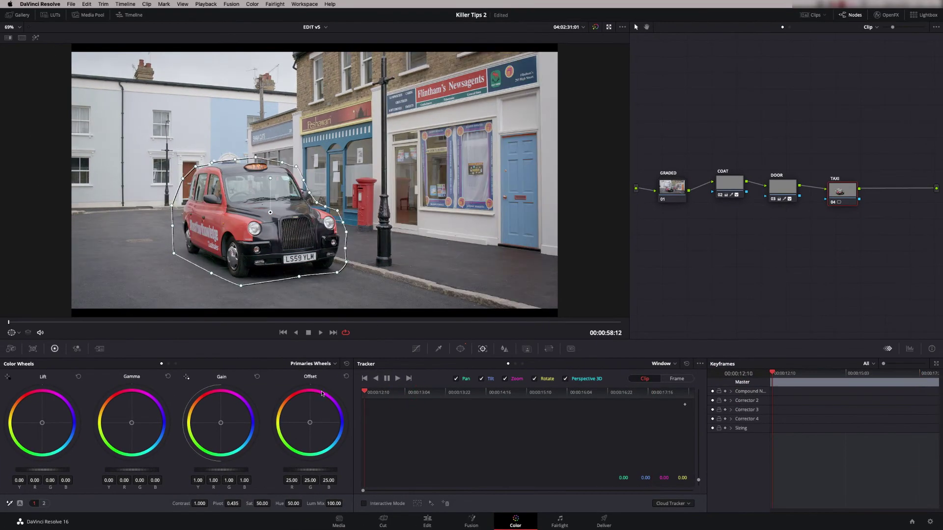
# Turn on the tracker's Interactive Mode and scrub through the clip to examine where people pass in front of the taxi, ending on the first frame.
pyautogui.click(372, 393)
pyautogui.click(364, 504)
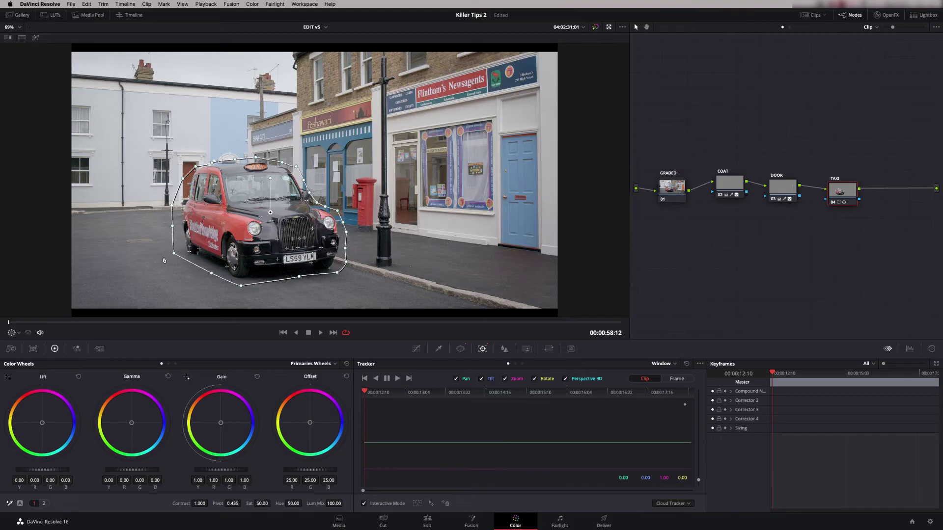
pyautogui.moveTo(132, 325); pyautogui.dragTo(451, 337)
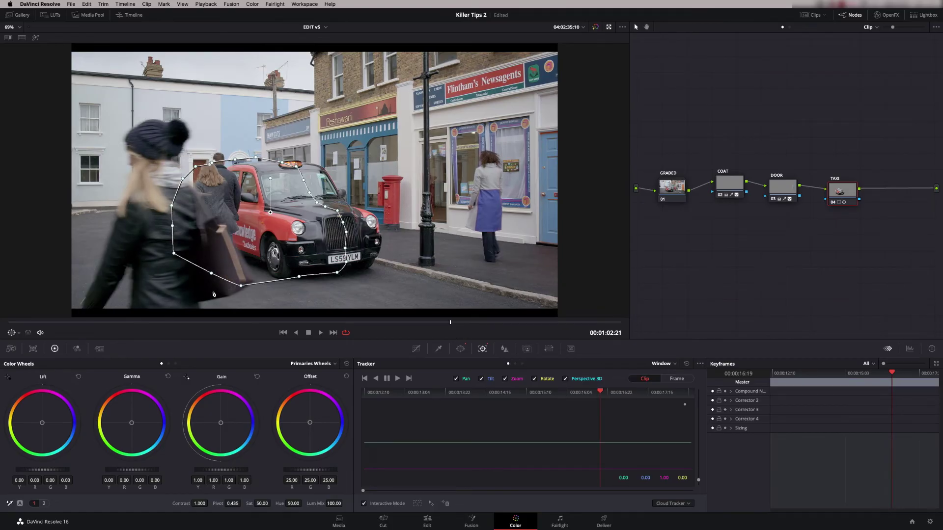
pyautogui.moveTo(386, 323); pyautogui.dragTo(9, 322)
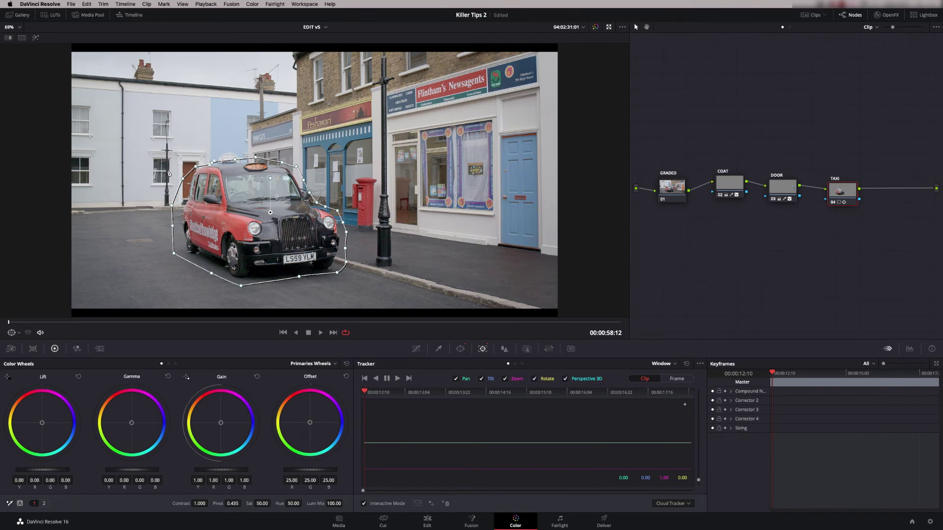
# Delete the tracking points over the taxi's rear side at the first frame and track the window forward to the clip's end.
pyautogui.moveTo(163, 168); pyautogui.dragTo(214, 269)
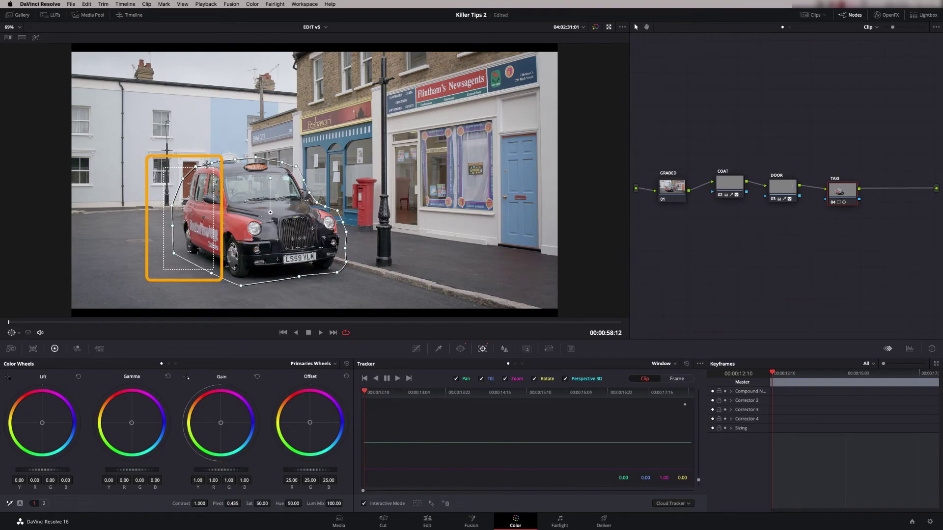
pyautogui.click(446, 504)
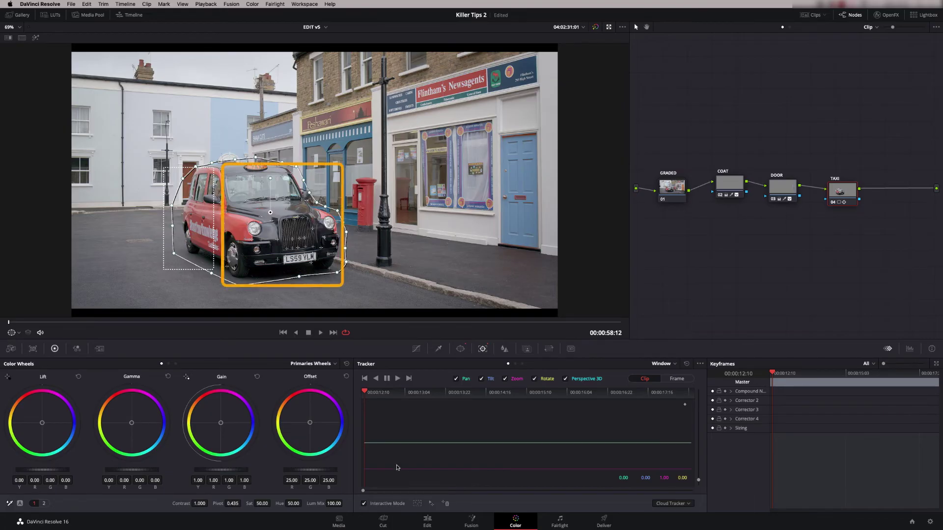
pyautogui.click(397, 379)
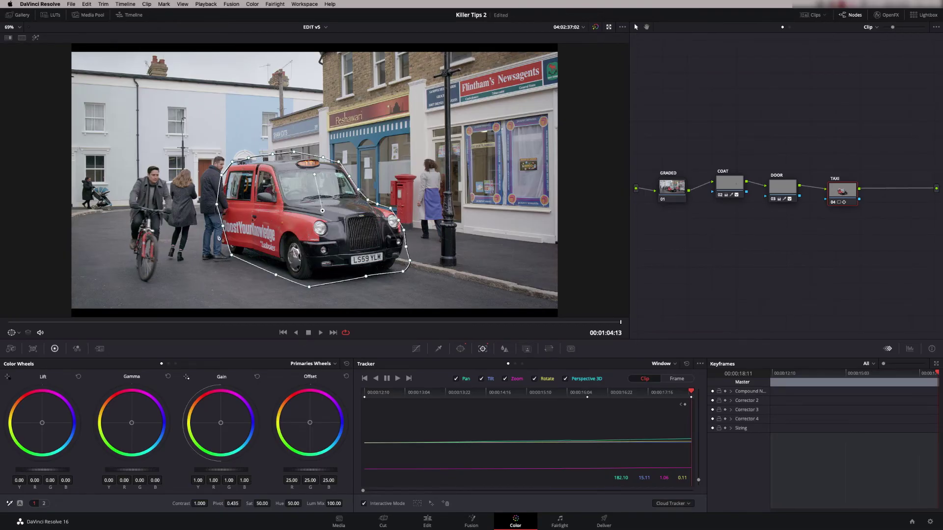
# Save the project, and in Frame mode play from the first frame and nudge the taxi window at 00:01:02:23.
pyautogui.press('super+s')
pyautogui.click(677, 379)
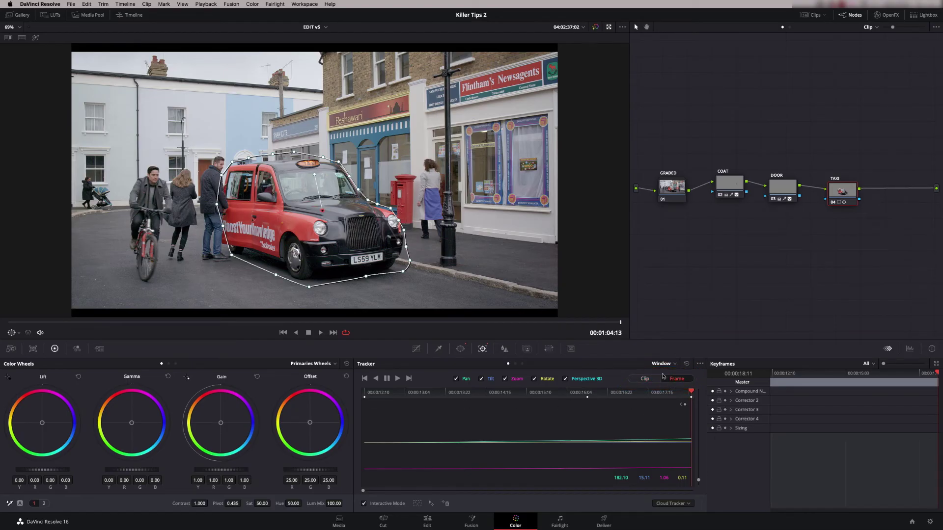
pyautogui.click(365, 392)
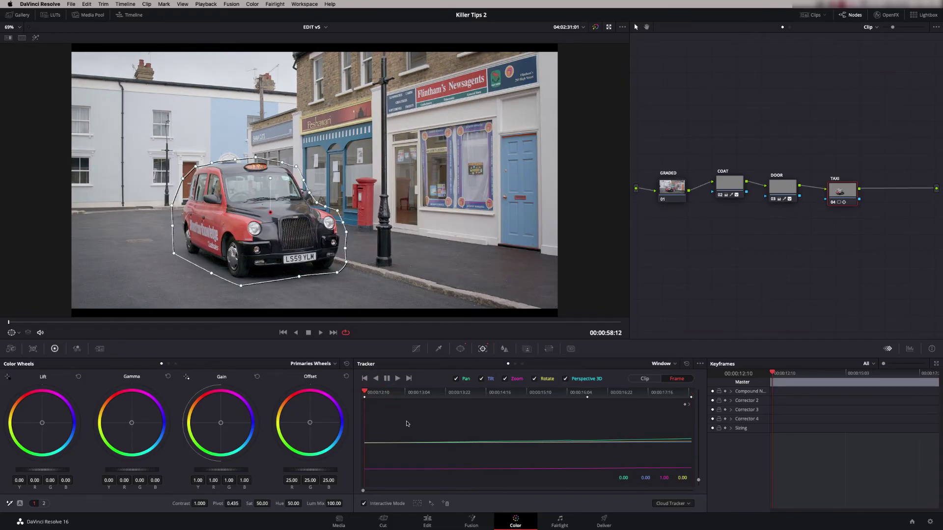
pyautogui.press('space')
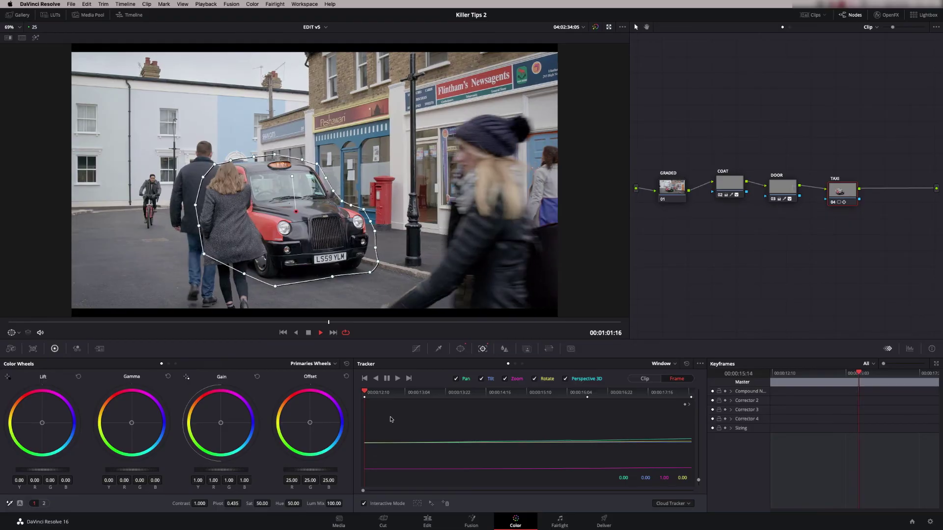
pyautogui.press('space')
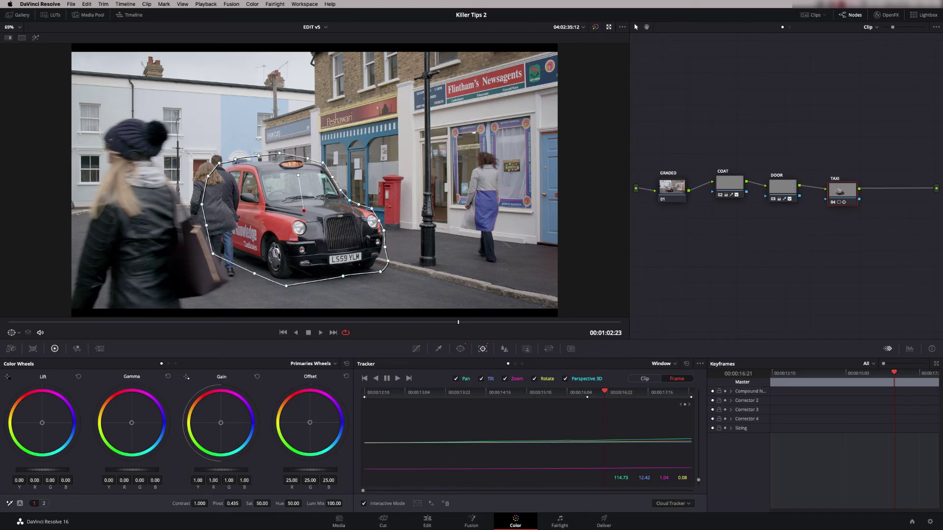
pyautogui.click(305, 210)
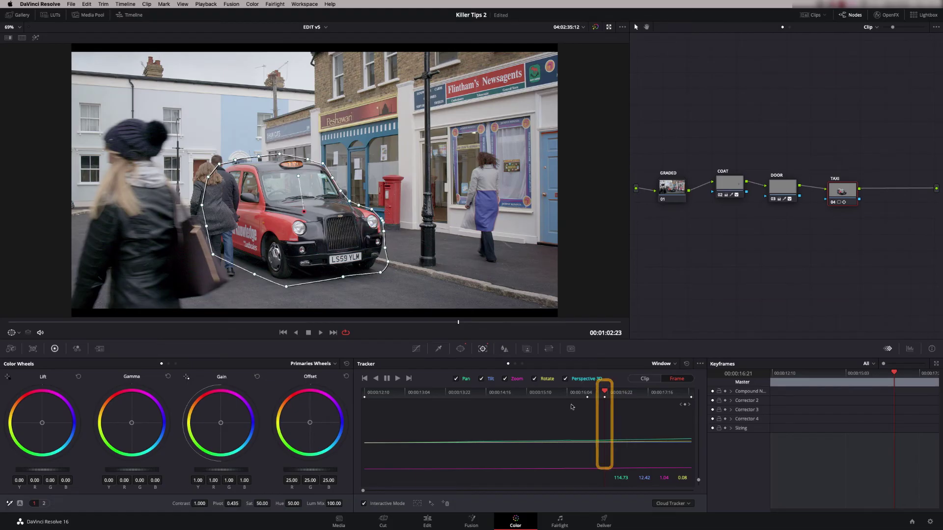
# Adjust the taxi window's edge by the kerb-side headlight at 00:01:04:02 and pull its lower rear edge outward at 00:01:04:12.
pyautogui.press('space')
pyautogui.press('space')
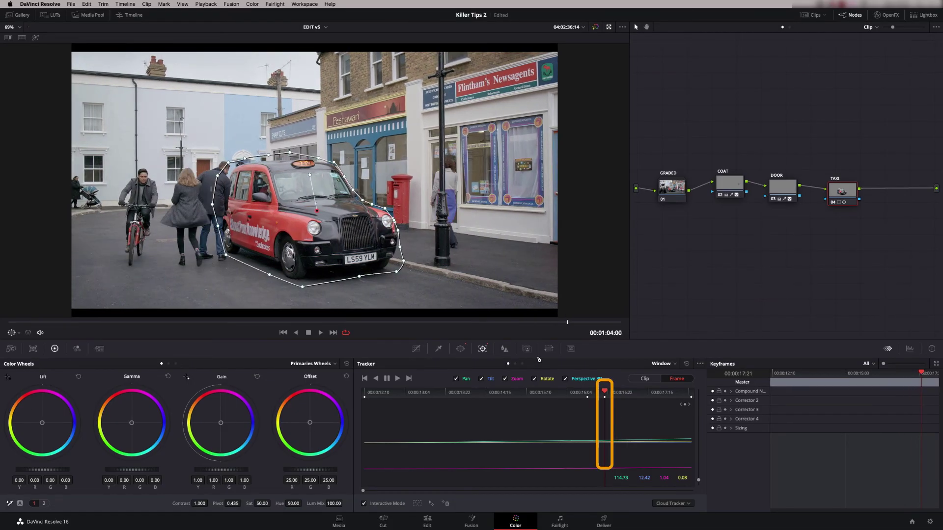
pyautogui.click(394, 220)
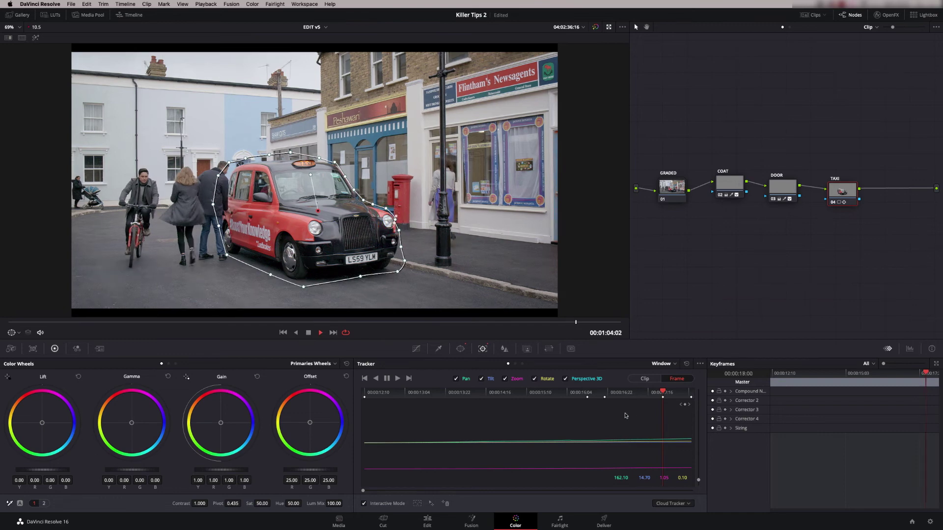
pyautogui.moveTo(643, 396); pyautogui.dragTo(689, 393)
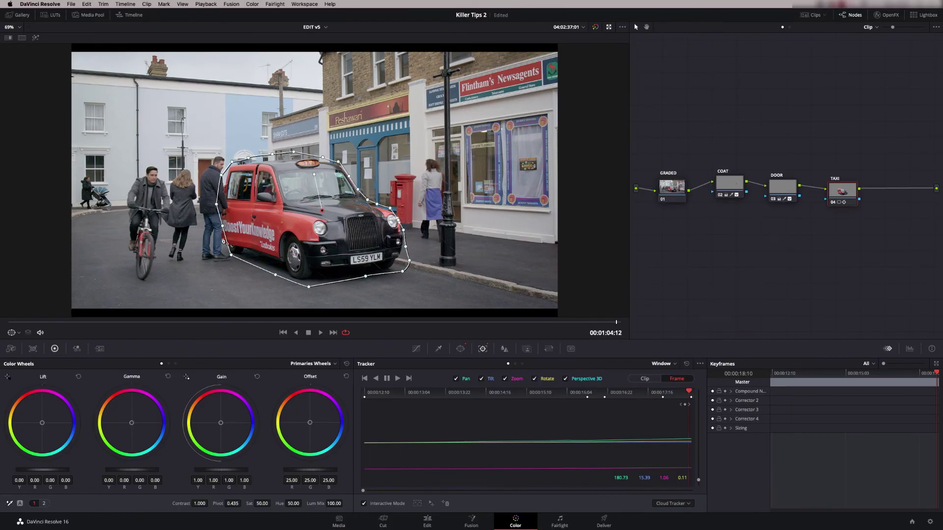
pyautogui.moveTo(223, 228); pyautogui.dragTo(209, 242)
pyautogui.click(686, 392)
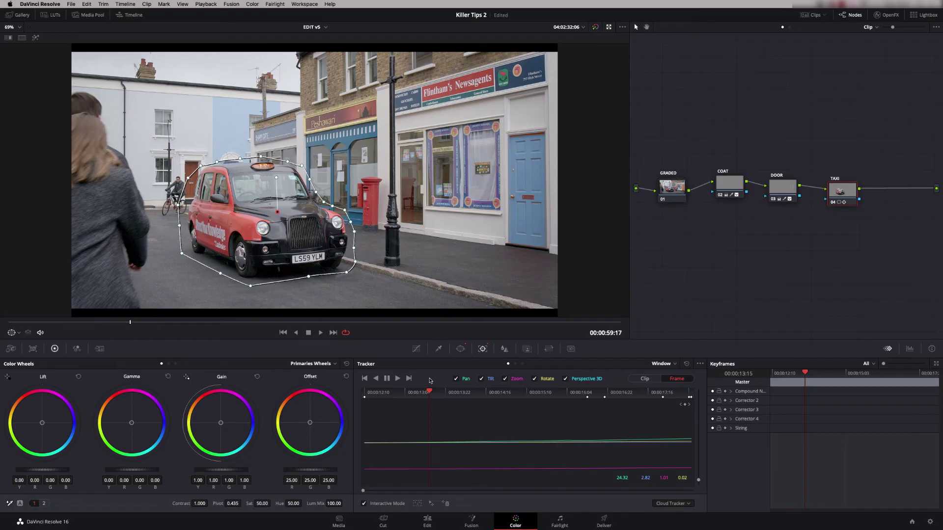
# Set the taxi window's outside softness to 0.82 and add a little inside softness.
pyautogui.click(460, 349)
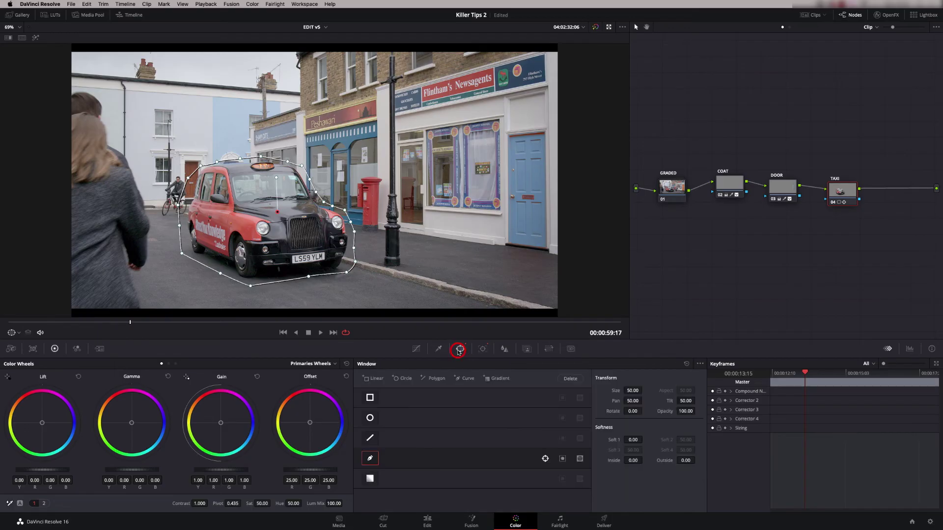
pyautogui.click(685, 460)
pyautogui.moveTo(686, 460); pyautogui.dragTo(697, 460)
pyautogui.moveTo(632, 463); pyautogui.dragTo(649, 462)
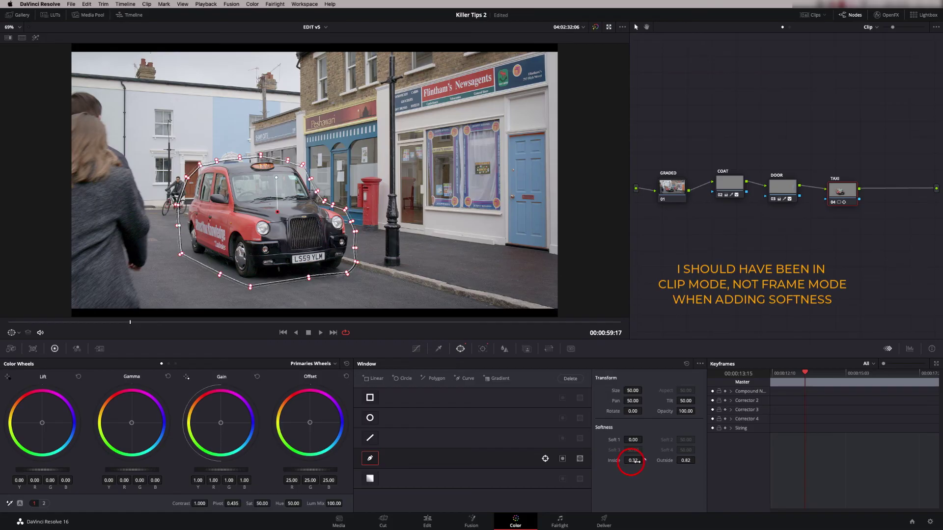
# At the clip's last frame, pull the taxi window's lower rear edge outward and compare it with the frame before.
pyautogui.moveTo(249, 321); pyautogui.dragTo(626, 330)
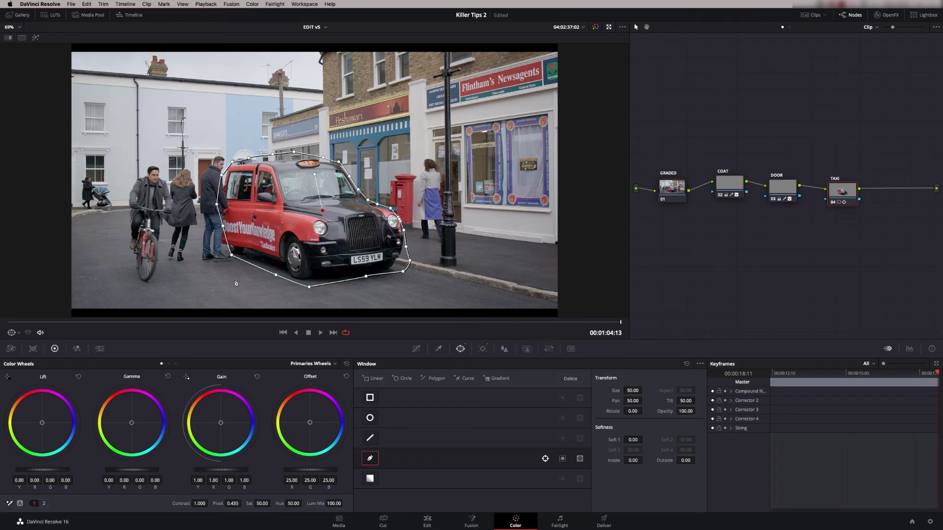
pyautogui.click(482, 349)
pyautogui.moveTo(227, 230); pyautogui.dragTo(214, 230)
pyautogui.click(222, 245)
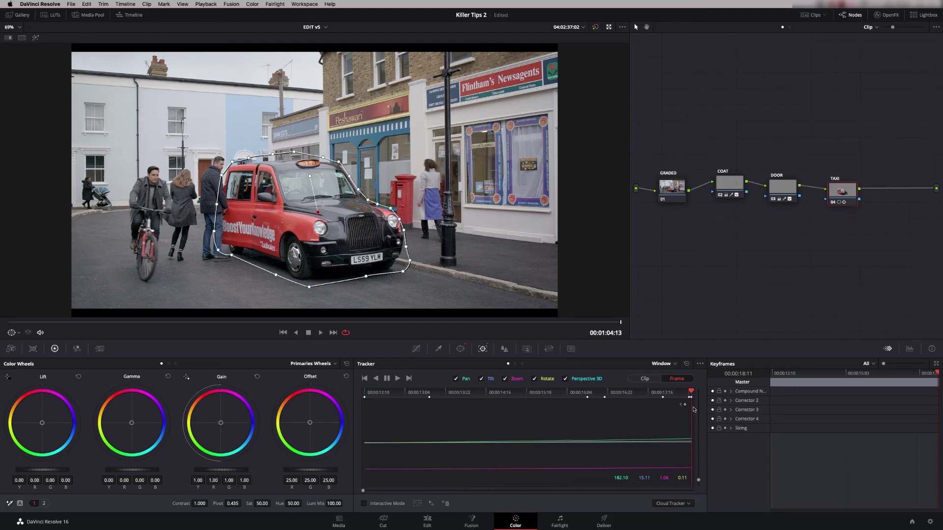
pyautogui.moveTo(691, 391); pyautogui.dragTo(697, 396)
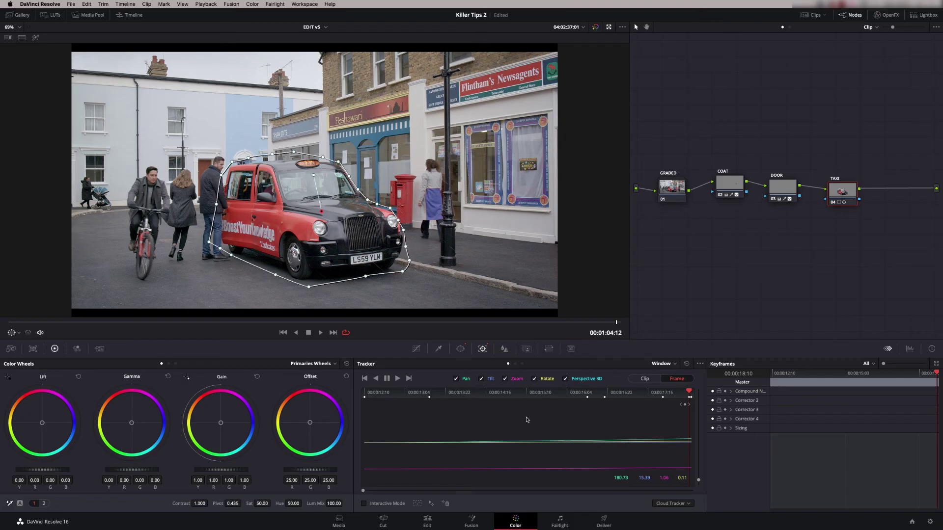
# Key the taxi's red bodywork with the HSL qualifier while viewing the highlight, setting the saturation low to 4.4 and Denoise to 2.4.
pyautogui.click(446, 350)
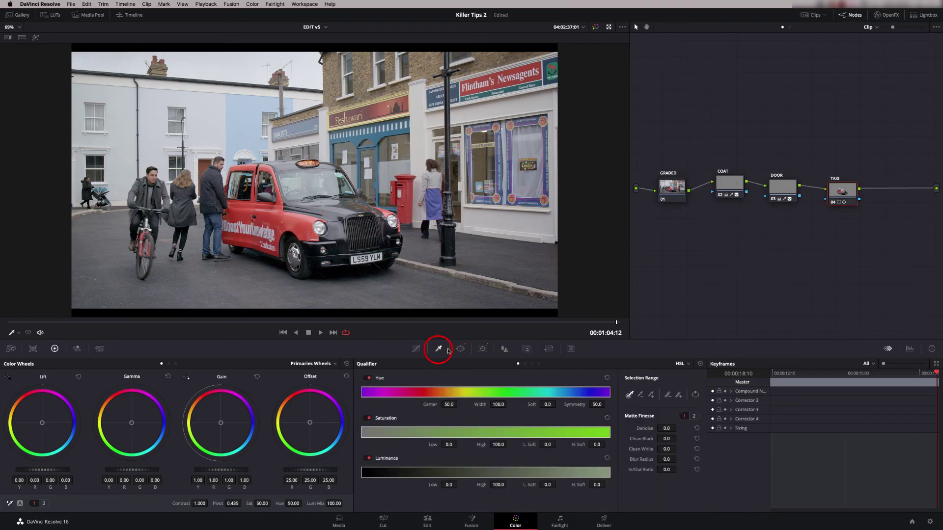
pyautogui.click(267, 213)
pyautogui.click(36, 39)
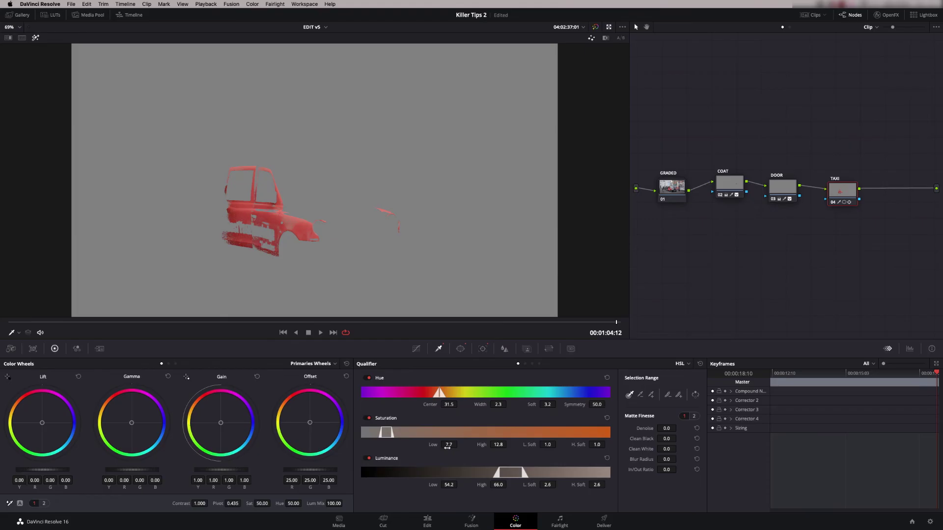
pyautogui.moveTo(449, 446); pyautogui.dragTo(435, 451)
pyautogui.moveTo(664, 428); pyautogui.dragTo(675, 428)
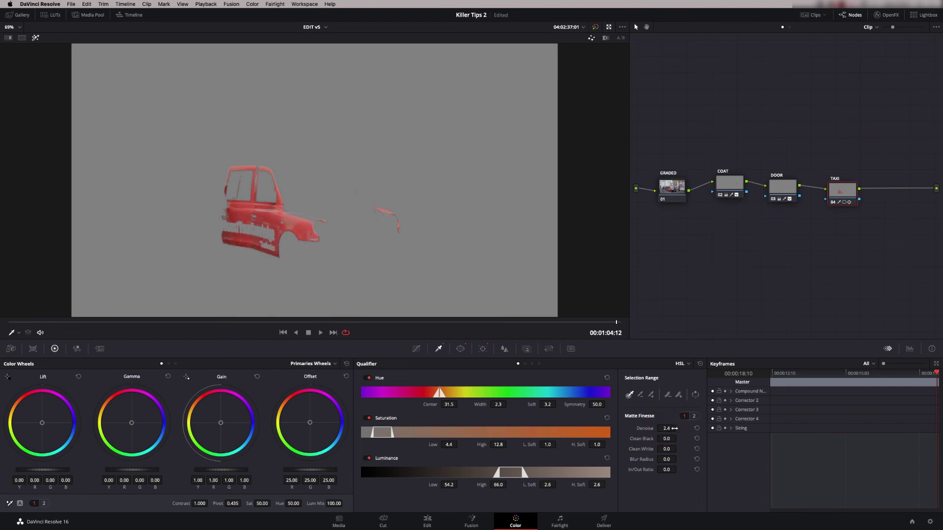
pyautogui.click(35, 37)
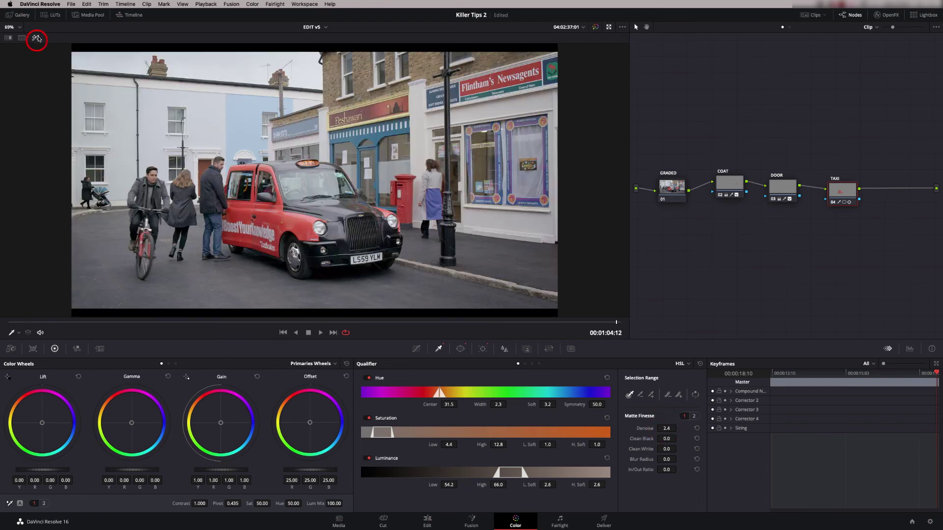
# Set the taxi's saturation to 59.80 and gamma to -0.04, and toggle the TAXI node off and on to compare.
pyautogui.moveTo(263, 503); pyautogui.dragTo(272, 503)
pyautogui.moveTo(147, 471); pyautogui.dragTo(132, 471)
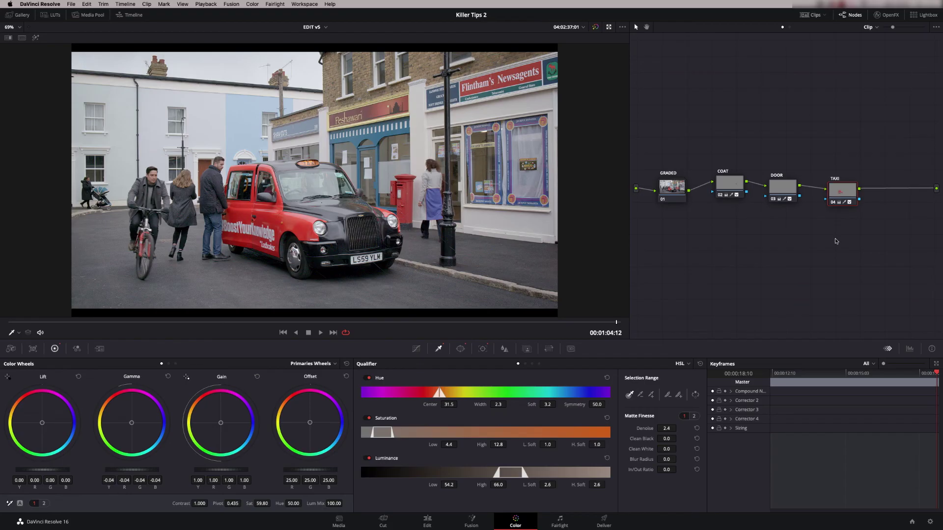
pyautogui.press('super+d')
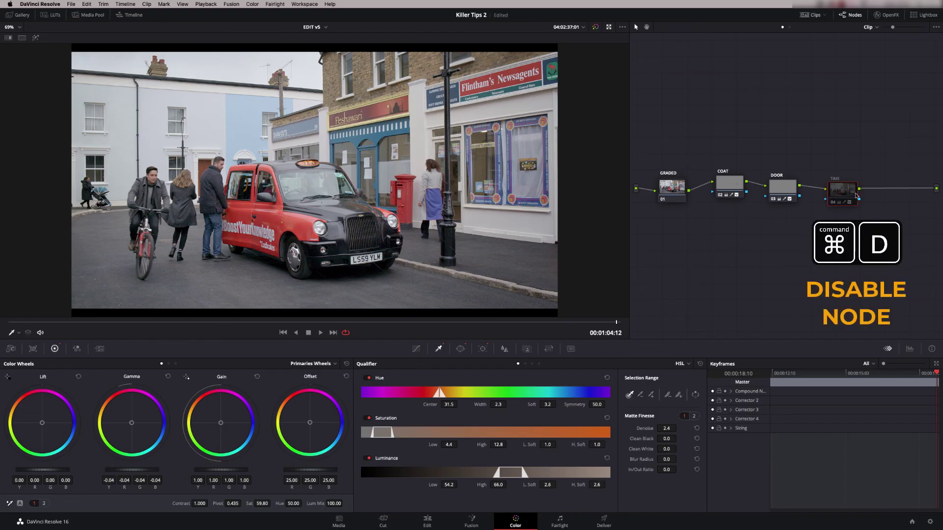
pyautogui.press('super+d')
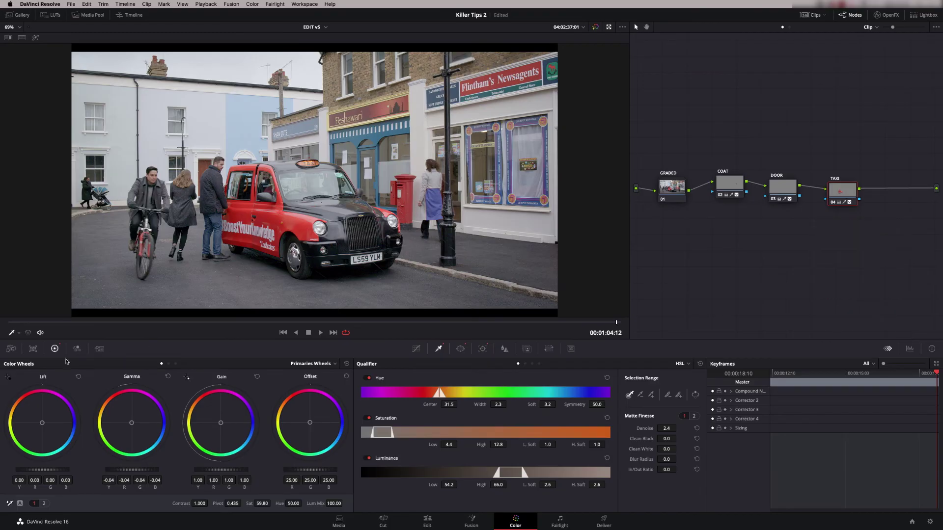
# Compare the tracker's Clip and Frame modes, and in Frame mode nudge the taxi window's edge by the kerb-side headlight at 00:01:04:11.
pyautogui.click(17, 332)
pyautogui.click(27, 364)
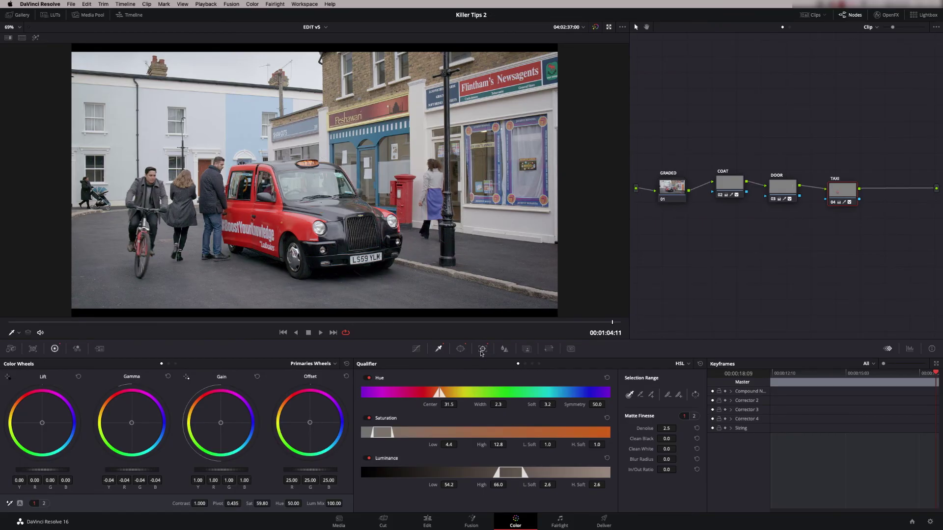
pyautogui.click(482, 350)
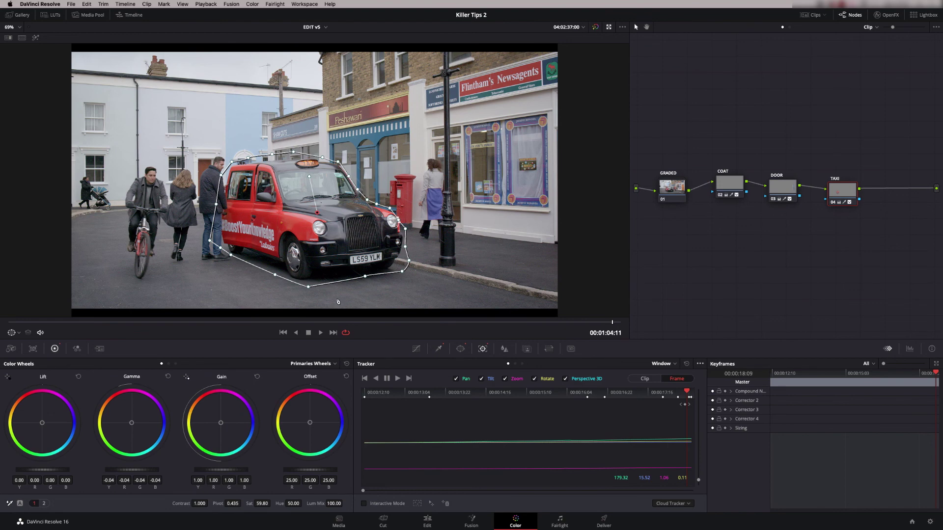
pyautogui.click(649, 381)
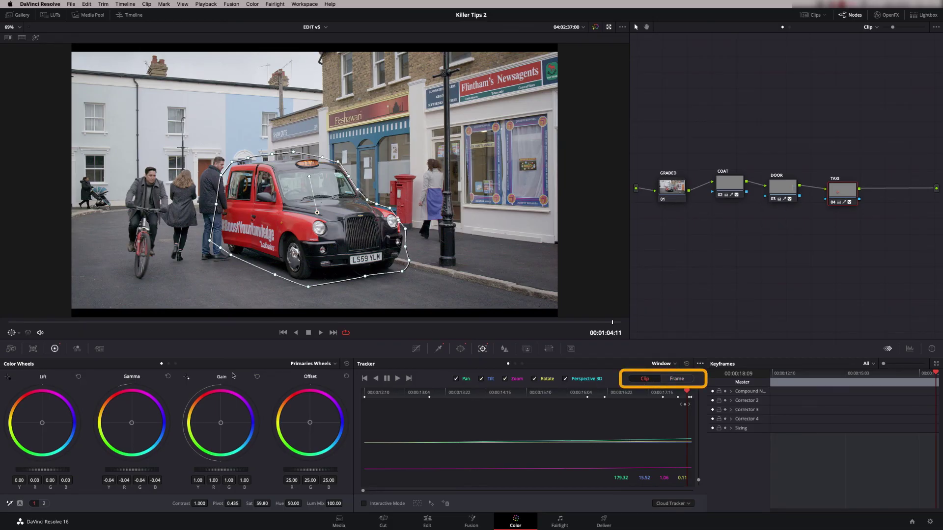
pyautogui.click(669, 378)
pyautogui.moveTo(393, 216); pyautogui.dragTo(399, 222)
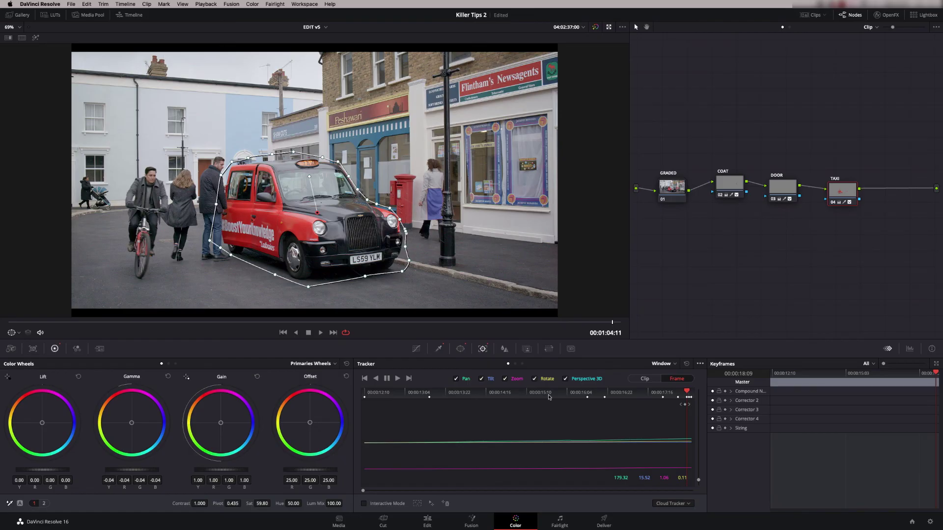
# Turn on Interactive Mode to show the tracking points and examine the taxi window back around 00:01:00:06 and 00:00:59:24.
pyautogui.click(364, 504)
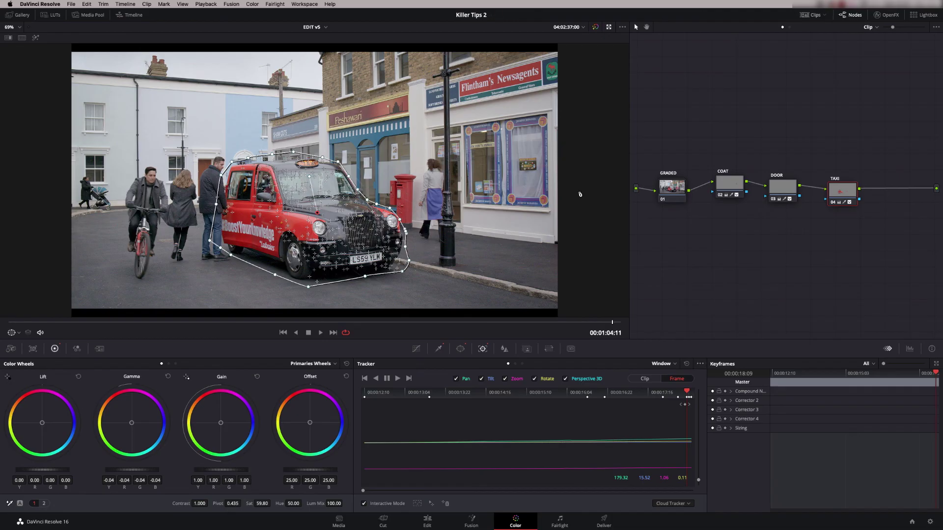
pyautogui.moveTo(449, 322); pyautogui.dragTo(203, 322)
pyautogui.press('Left')
pyautogui.press('Left')
pyautogui.press('Left')
pyautogui.press('Left')
pyautogui.press('Left')
pyautogui.press('Left')
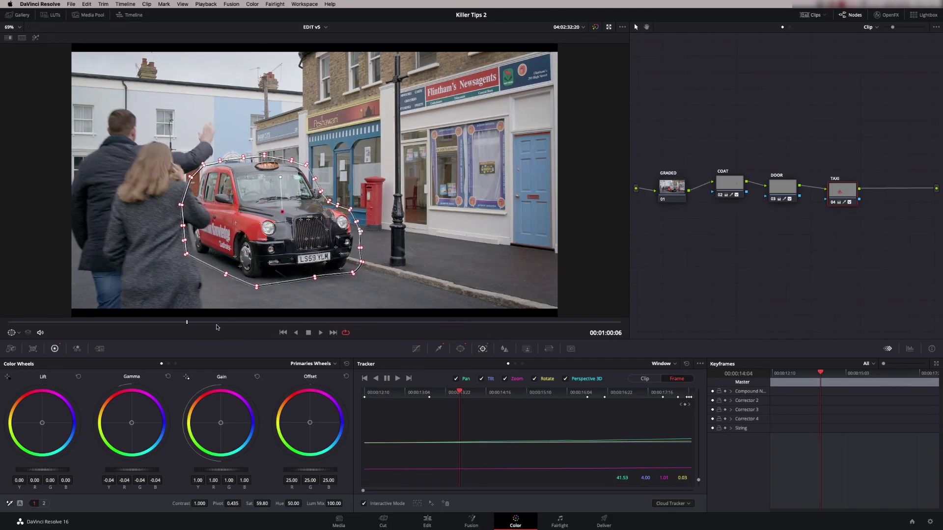
pyautogui.moveTo(193, 322); pyautogui.dragTo(158, 323)
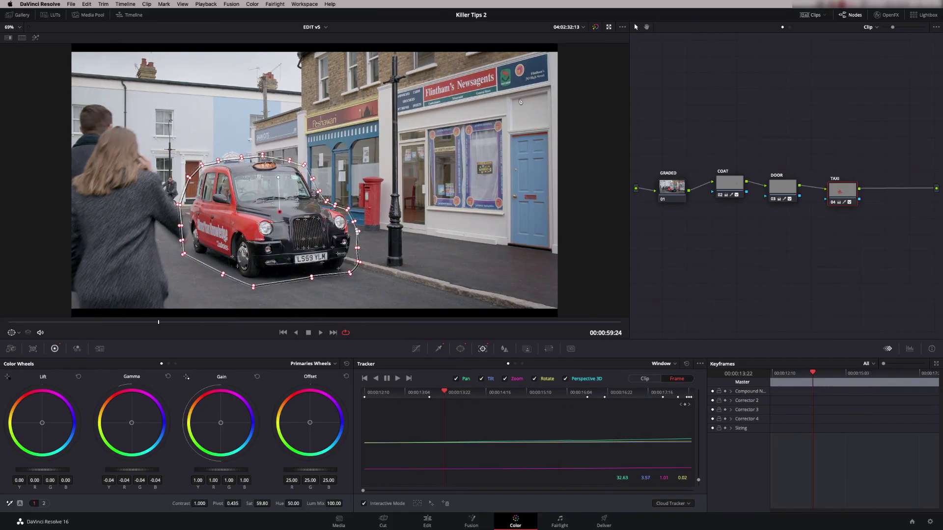